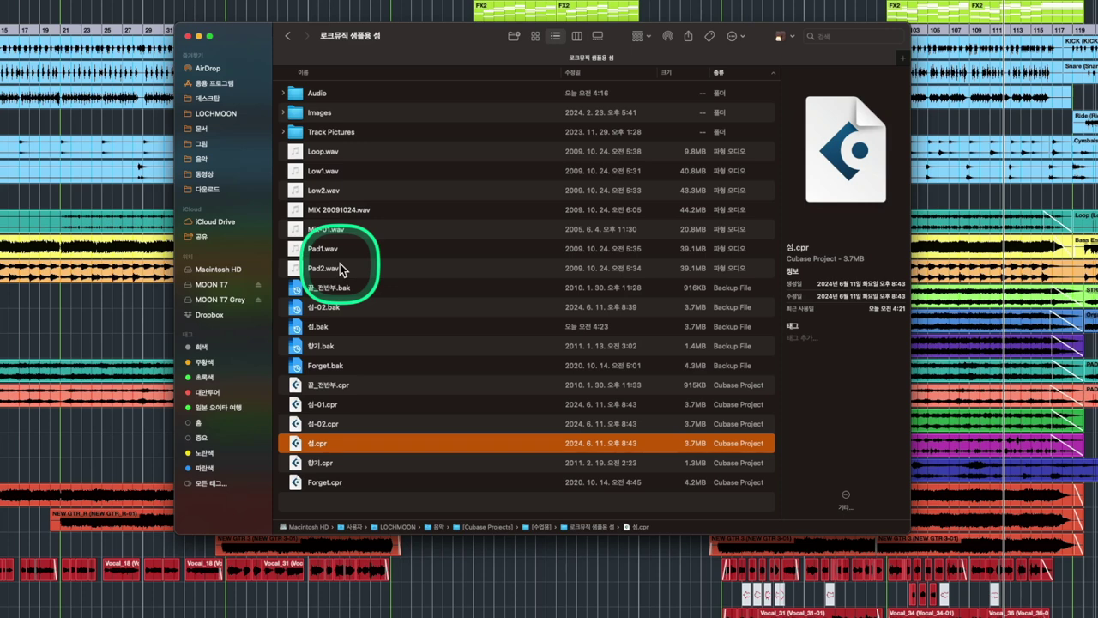
Look through the WAV files in the project's Audio folder and return to the 로크뮤직 샘플용 섬 folder
double_click(313, 93)
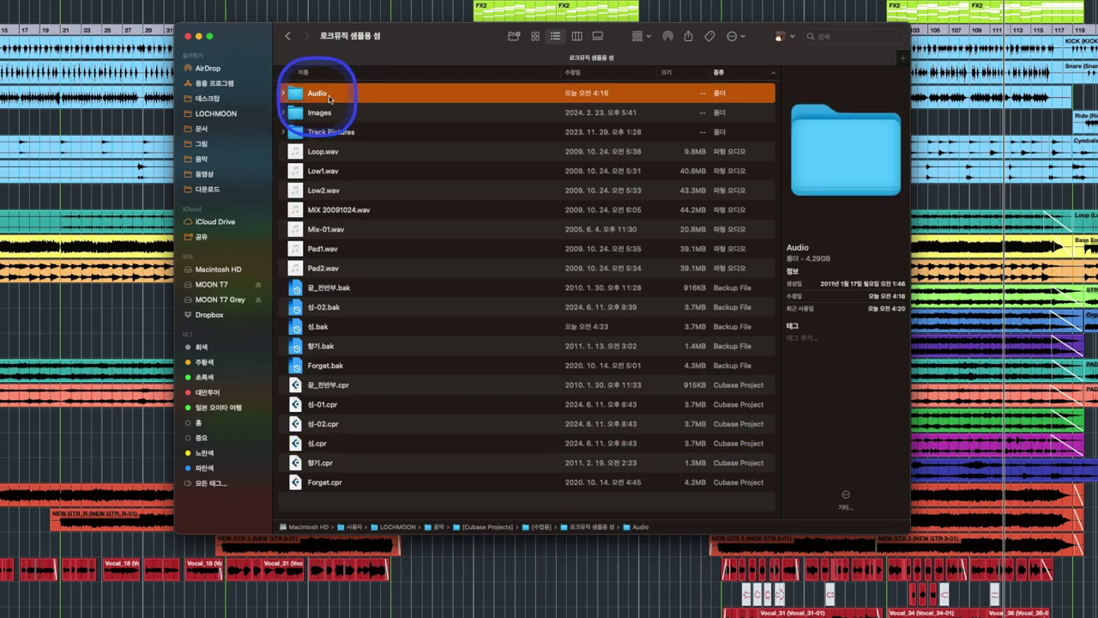
scroll(429, 249, down, 5)
scroll(429, 252, down, 10)
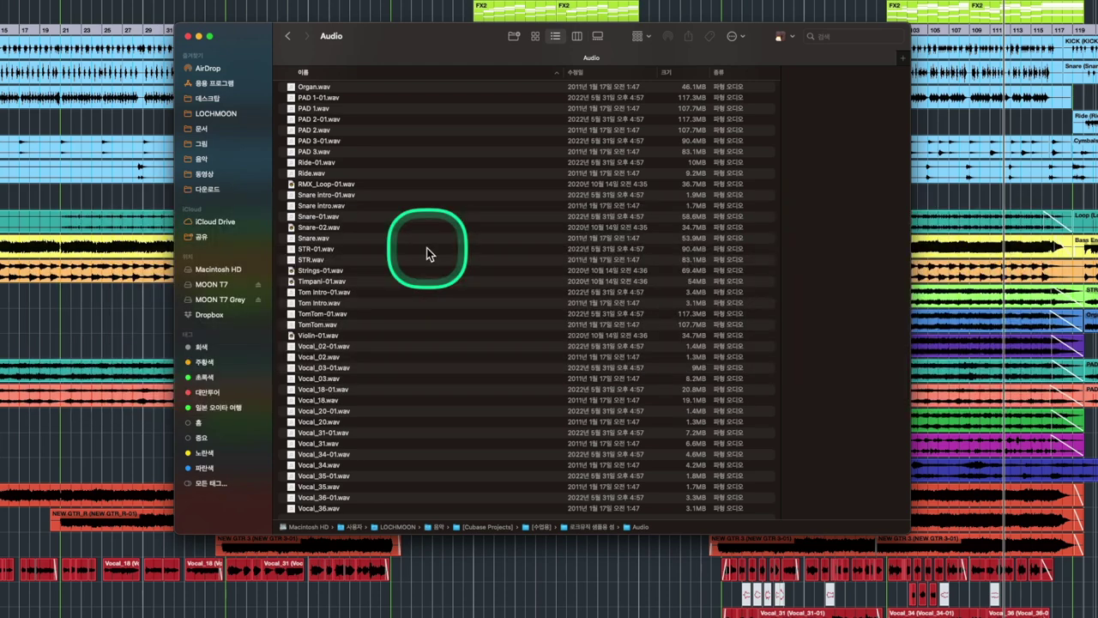
scroll(429, 252, up, 15)
click(288, 36)
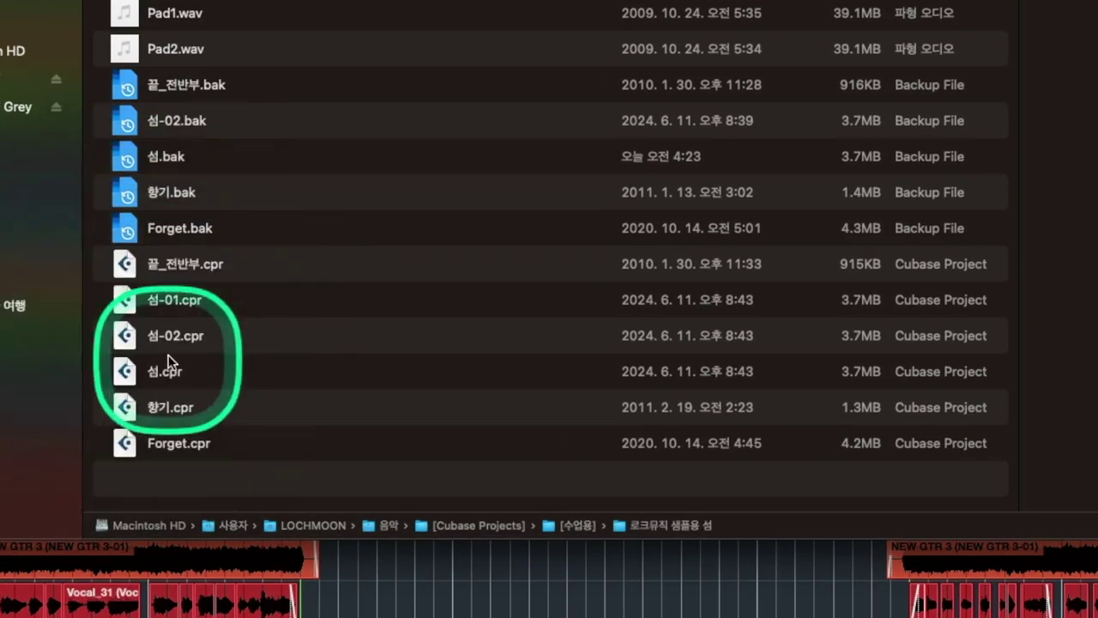
Try renaming the project file 향기.cpr to asdfsadg.cpr
click(156, 408)
key(Return)
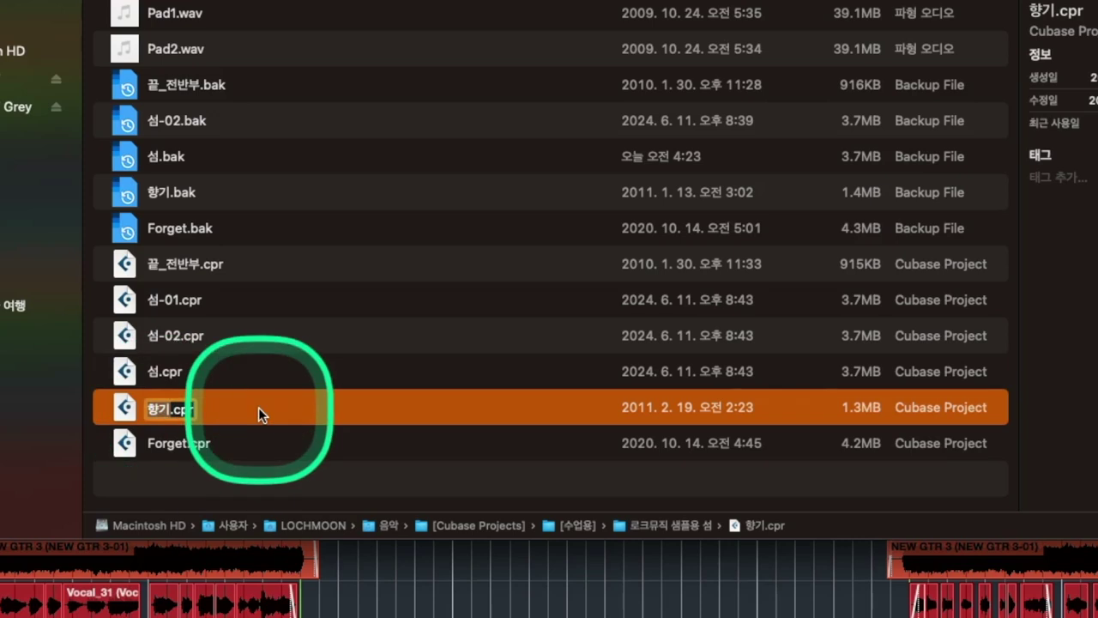
text(ㅇㅇㅇ)
key(BackSpace)
key(BackSpace)
key(BackSpace)
text(asdfsadg)
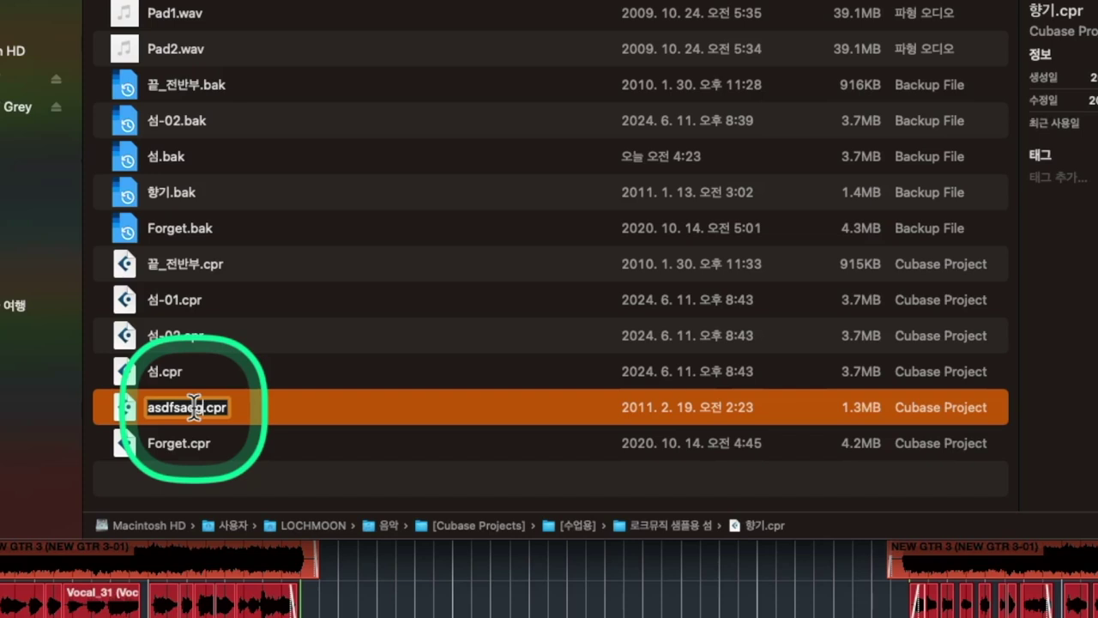
Replace the trial file name with 향기, keeping the .cpr extension
key(BackSpace)
key(BackSpace)
key(BackSpace)
key(BackSpace)
key(BackSpace)
key(BackSpace)
key(BackSpace)
key(BackSpace)
text(향기)
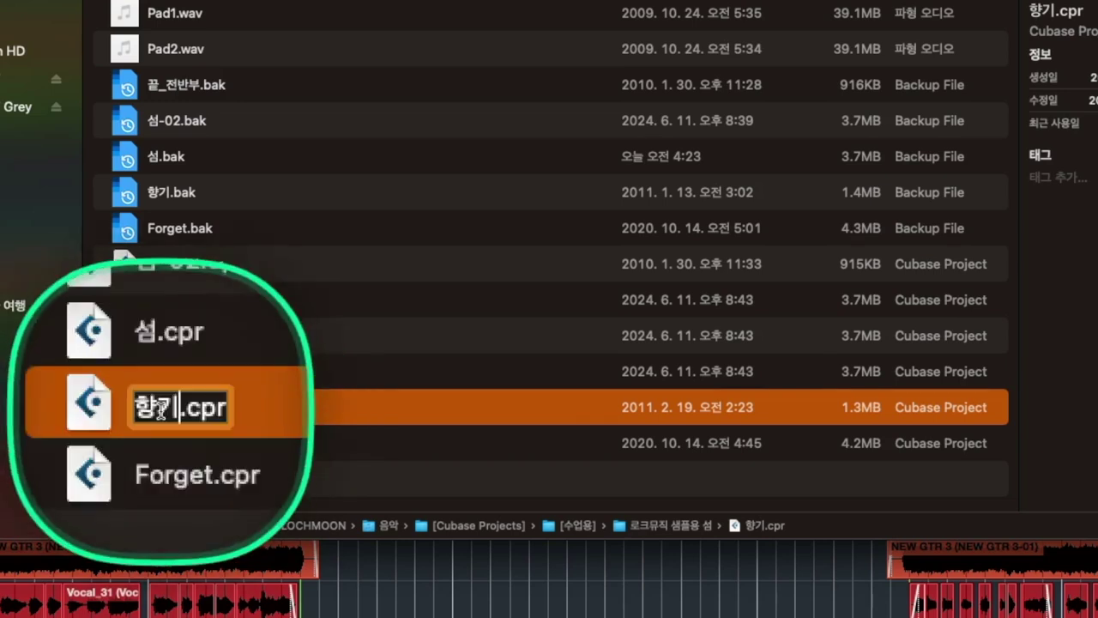
Try random consonants after 향 in the project file's name and restore it to 향기.cpr
key(BackSpace)
text(ㄴㅇㅎ)
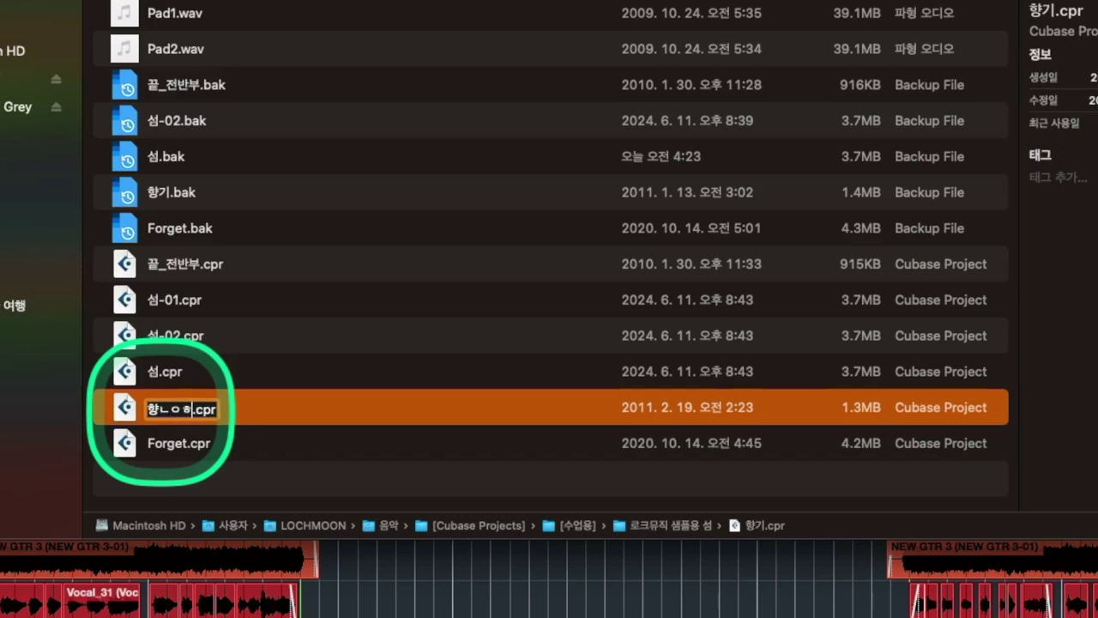
text(ㄴㅇㅎㄴㅇㅎ)
key(BackSpace)
key(BackSpace)
key(BackSpace)
key(BackSpace)
key(BackSpace)
key(BackSpace)
key(BackSpace)
key(BackSpace)
key(BackSpace)
text(기)
key(Return)
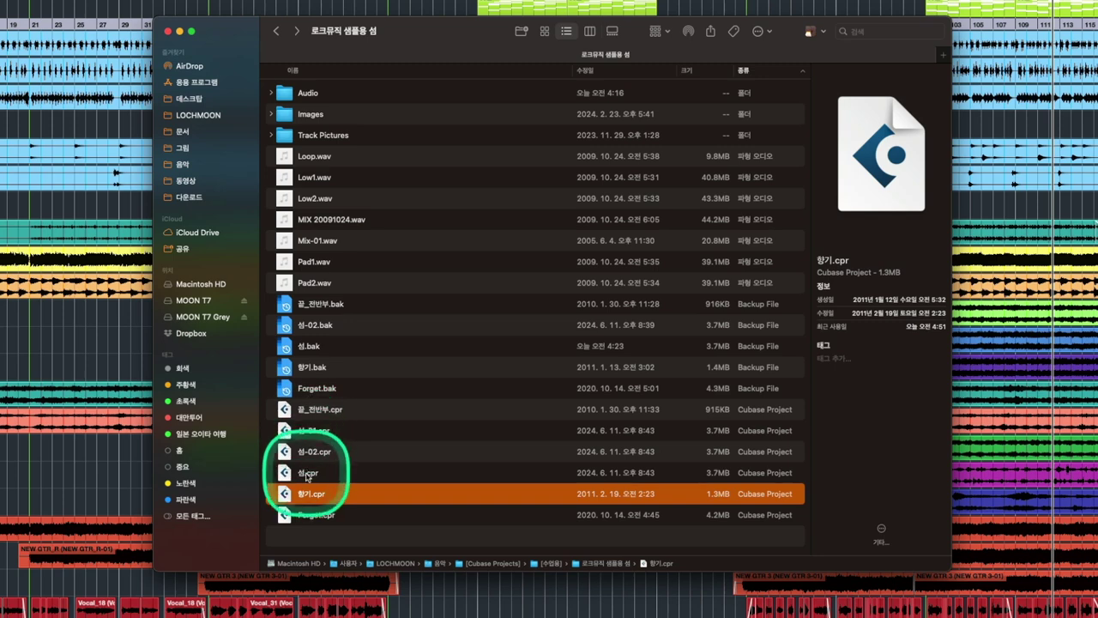
Switch to the 섬.cpr project in Cubase and examine the audio clips and available commands in its Pool
click(309, 432)
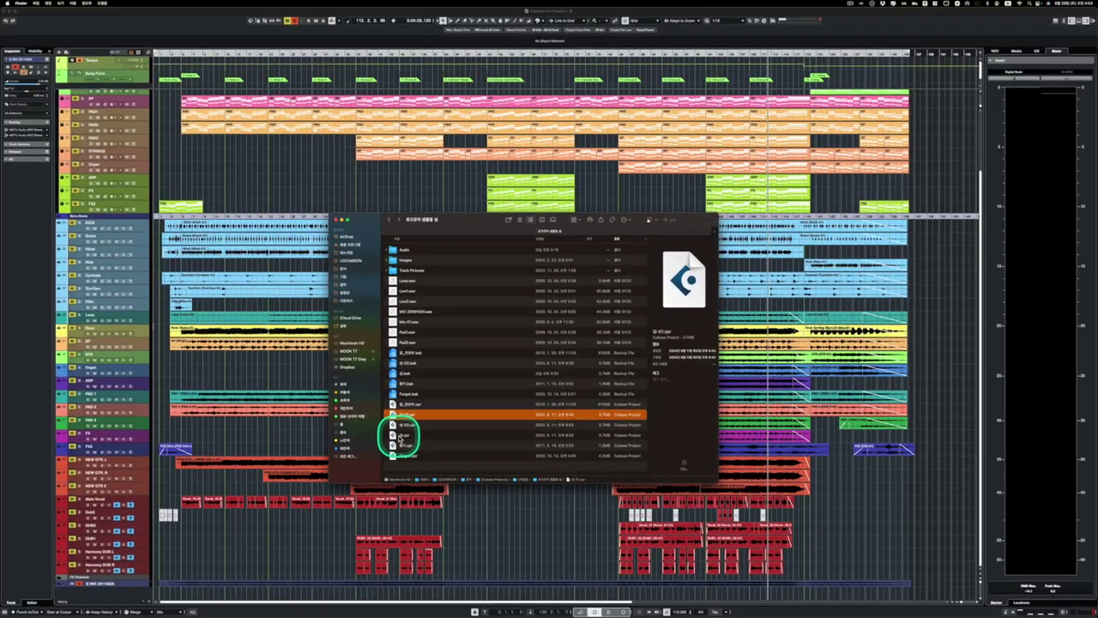
double_click(306, 473)
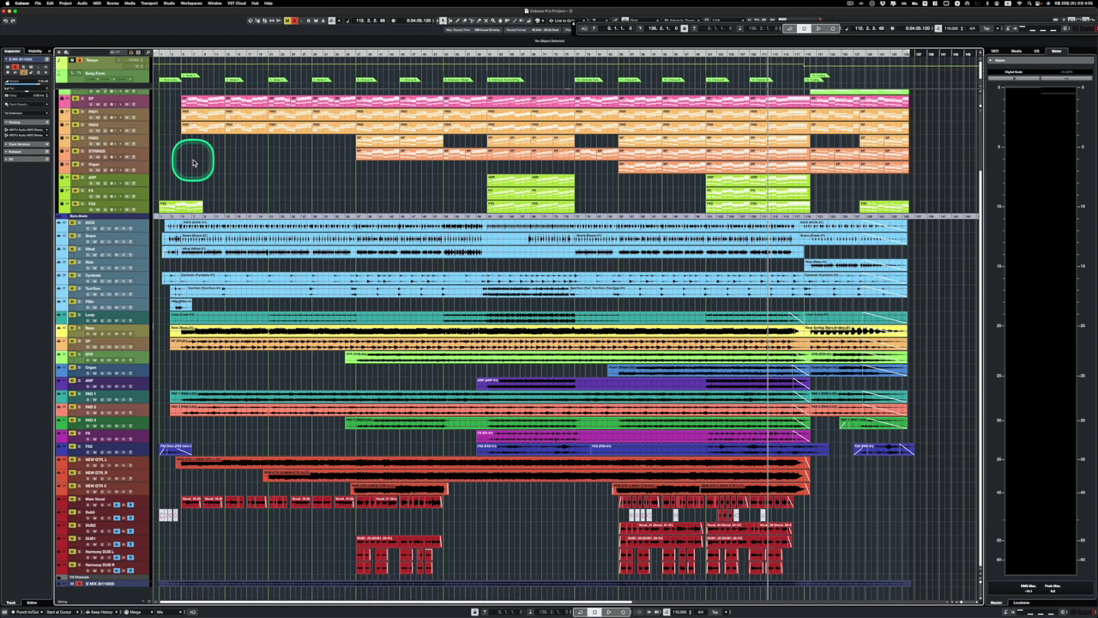
key(super+p)
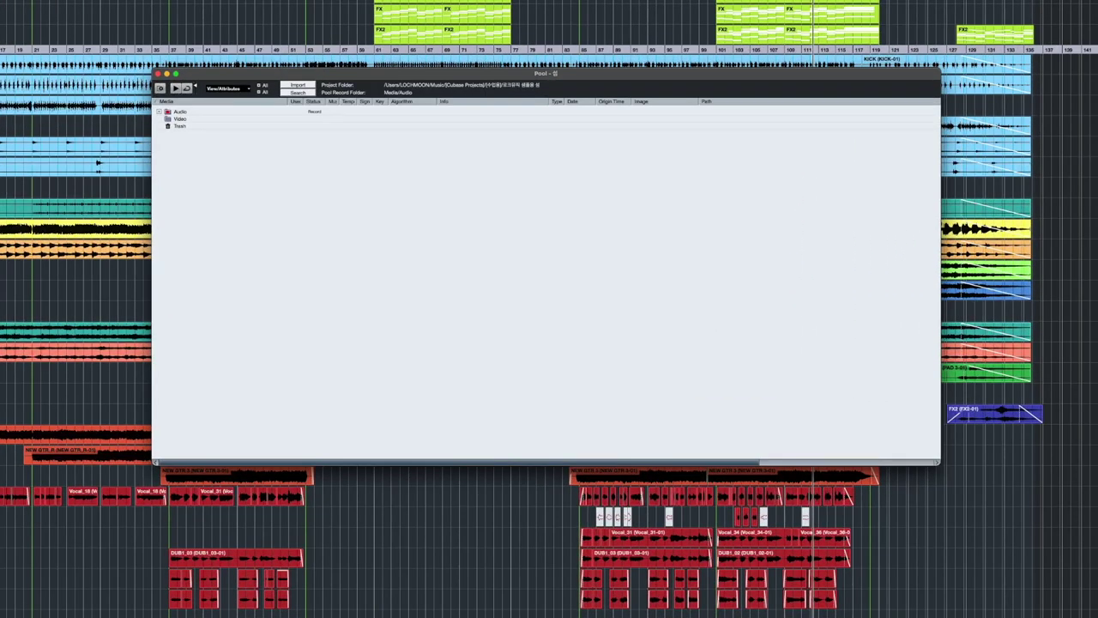
click(159, 112)
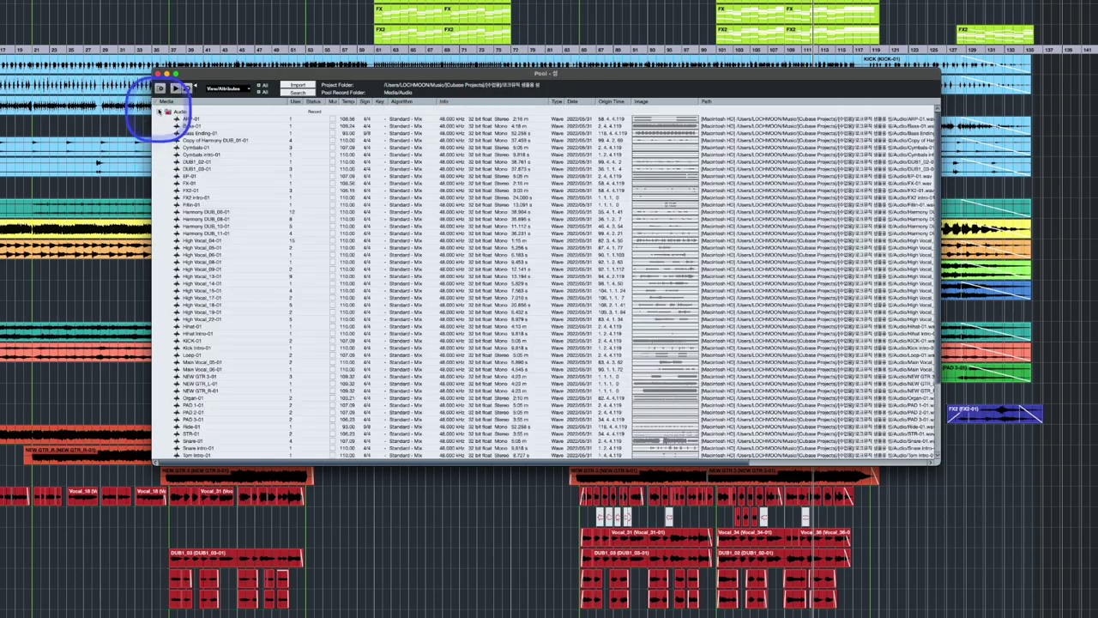
right_click(356, 284)
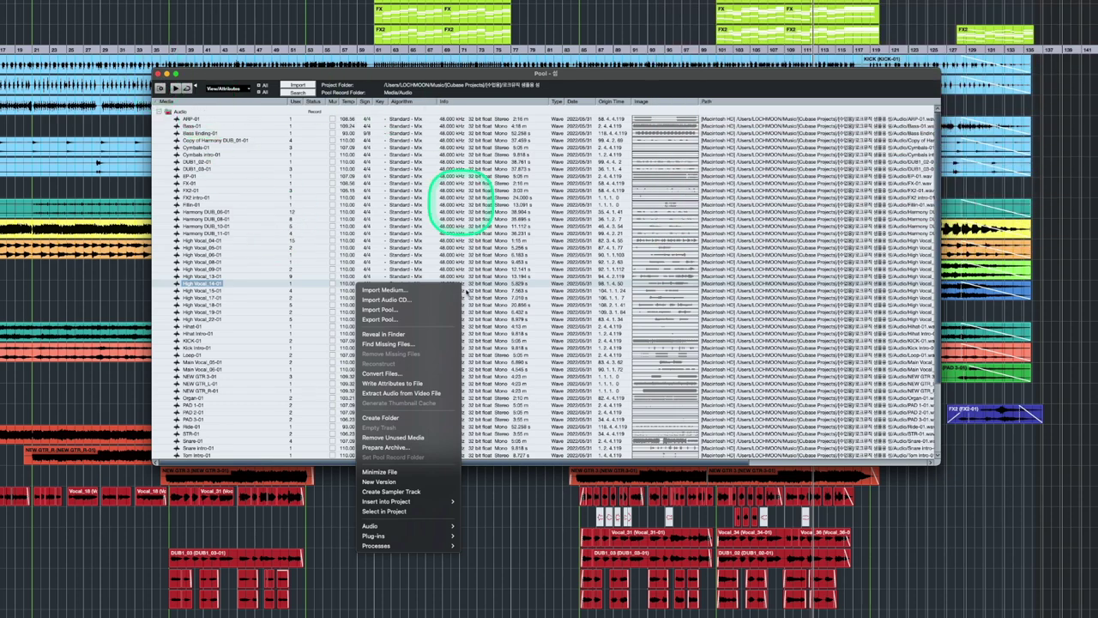
click(161, 24)
click(166, 17)
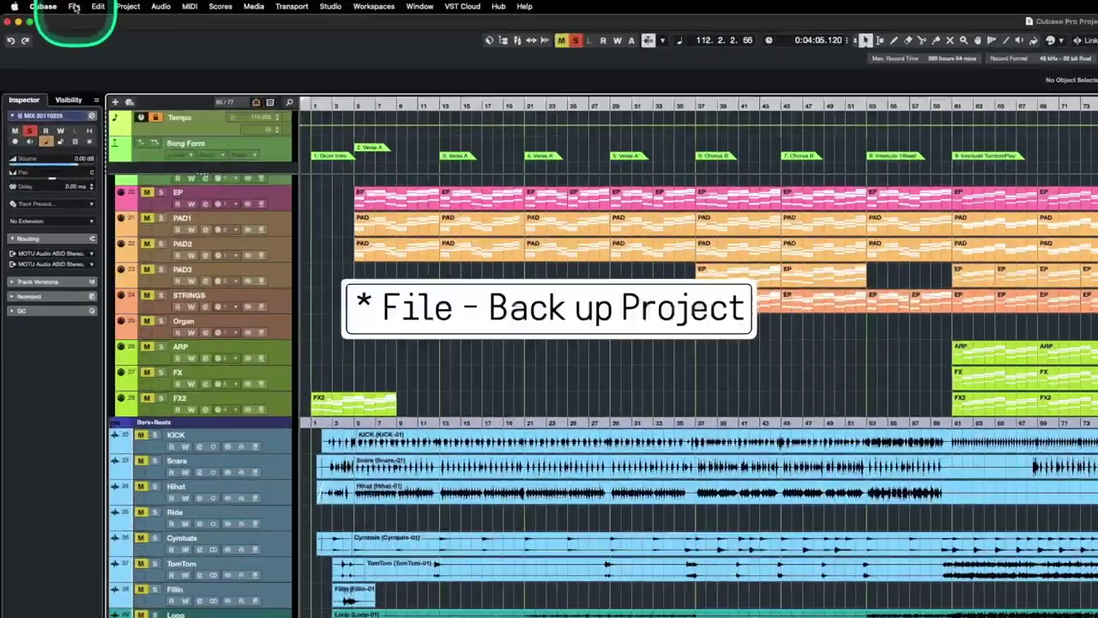
Start Back up Project and browse to the [수업용] folder as the parent location
click(37, 2)
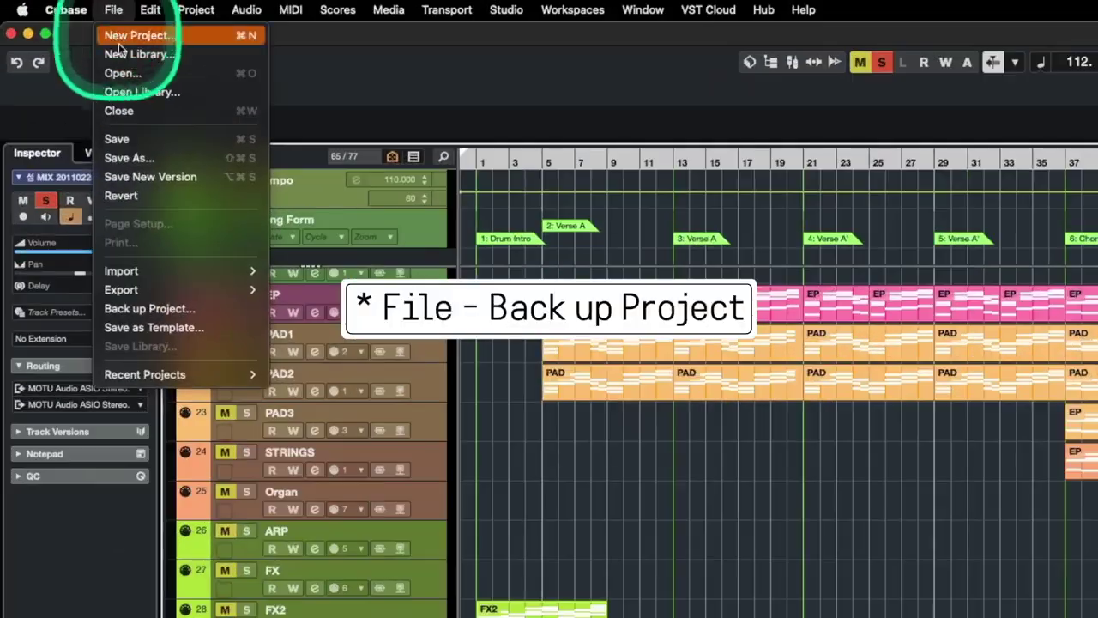
click(167, 308)
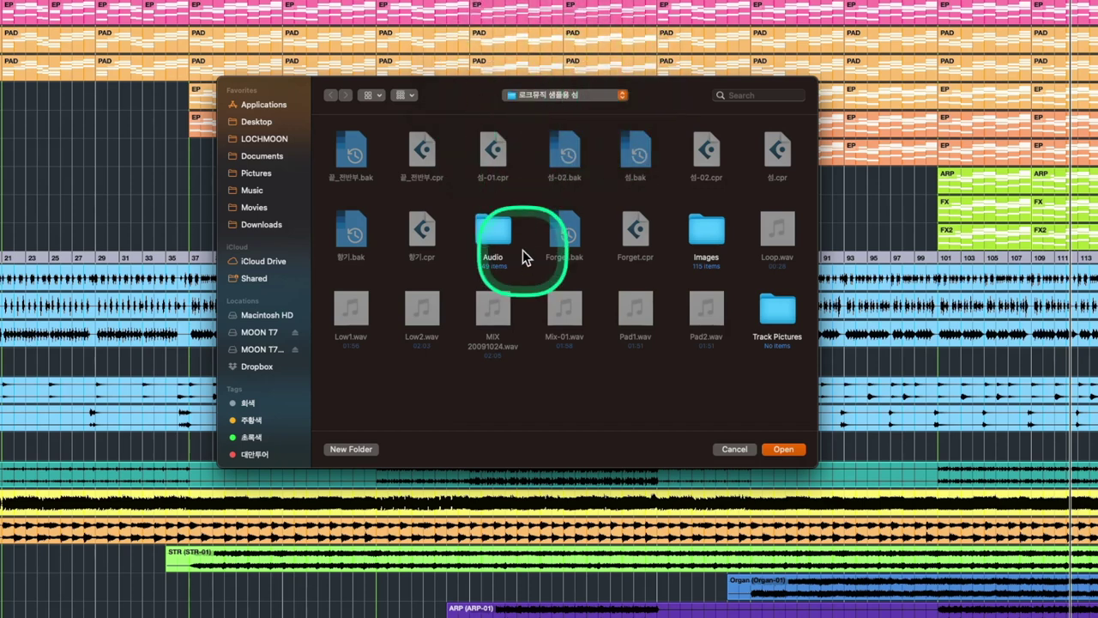
click(532, 96)
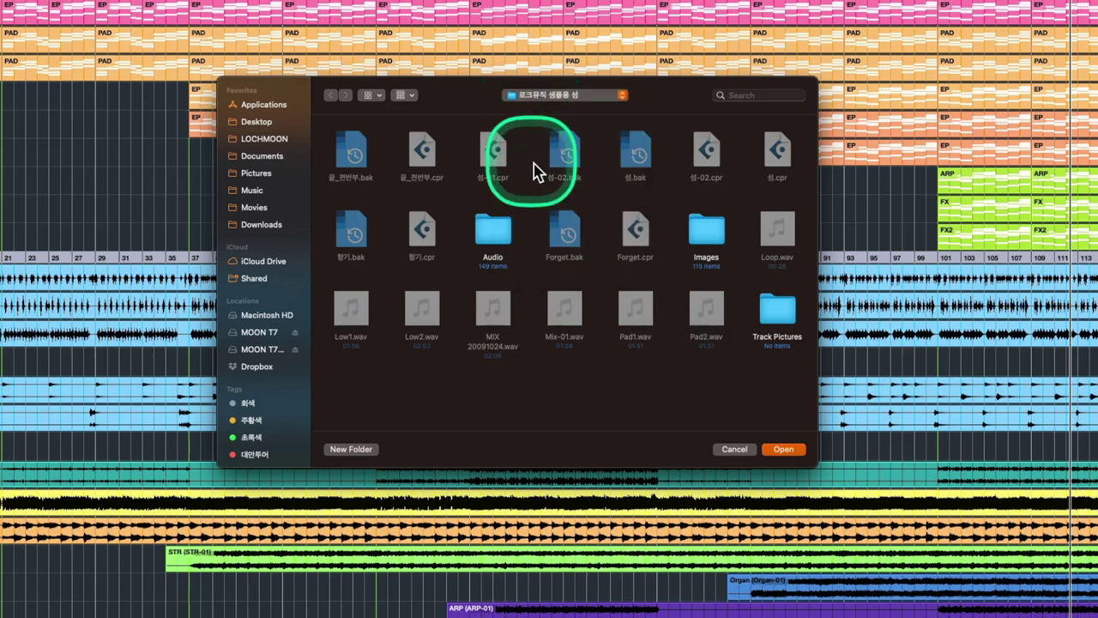
click(544, 97)
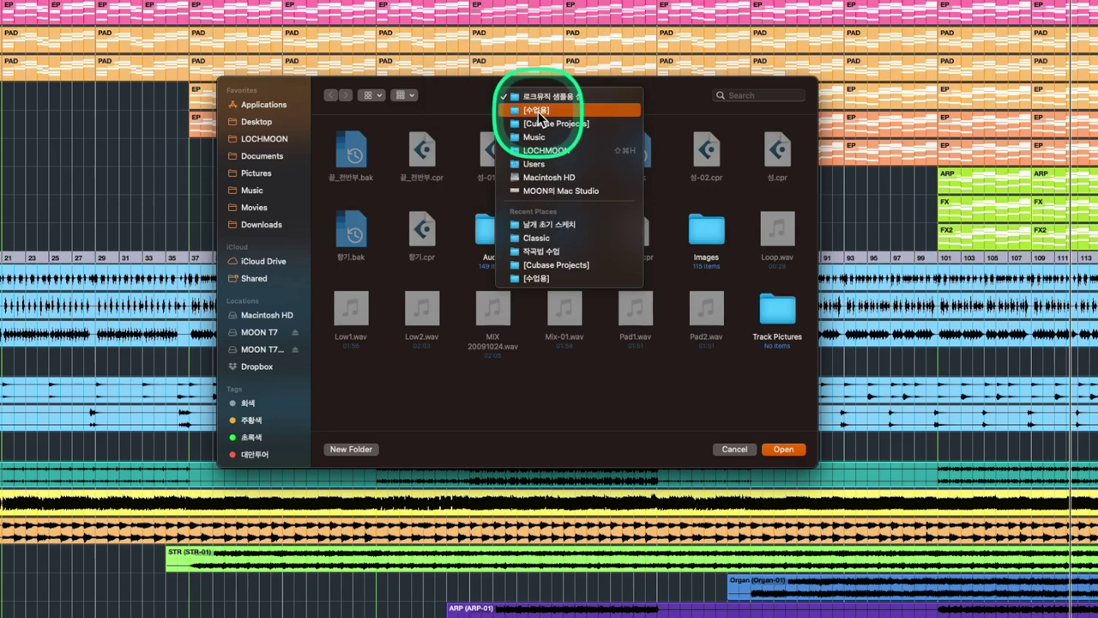
click(539, 111)
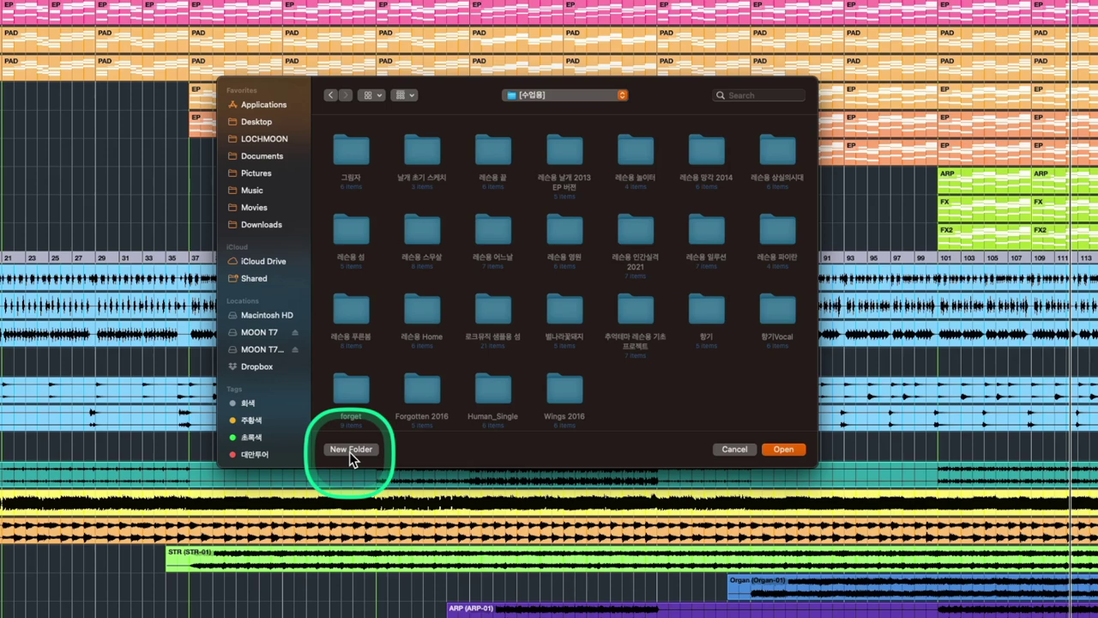
Create a new folder named 로크뮤직 섬 inside [수업용]
click(349, 449)
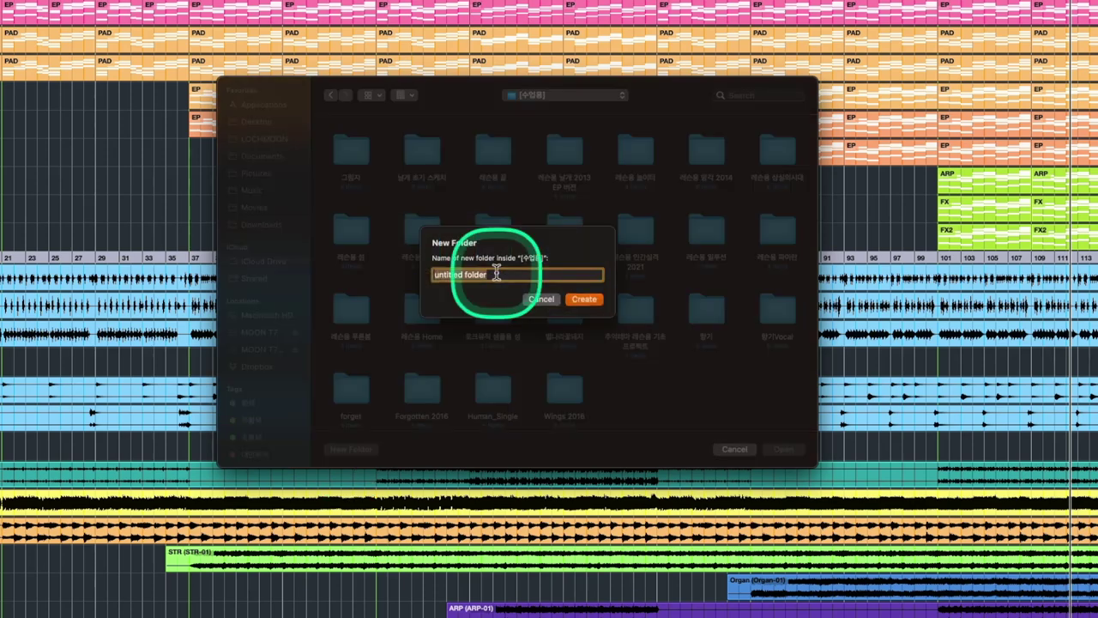
key(BackSpace)
text(레)
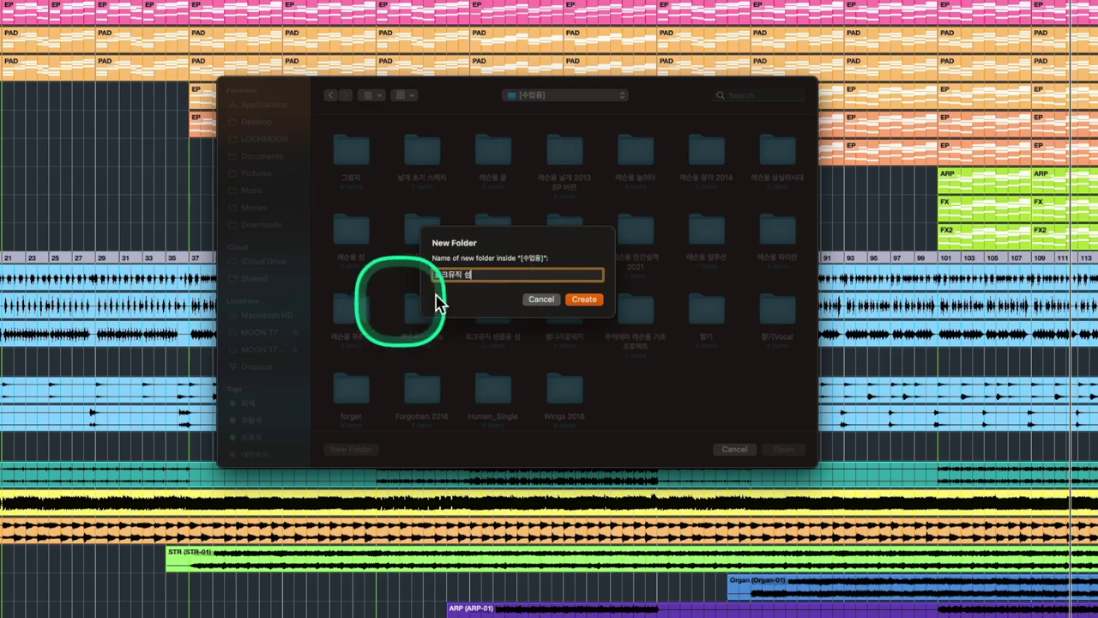
click(583, 299)
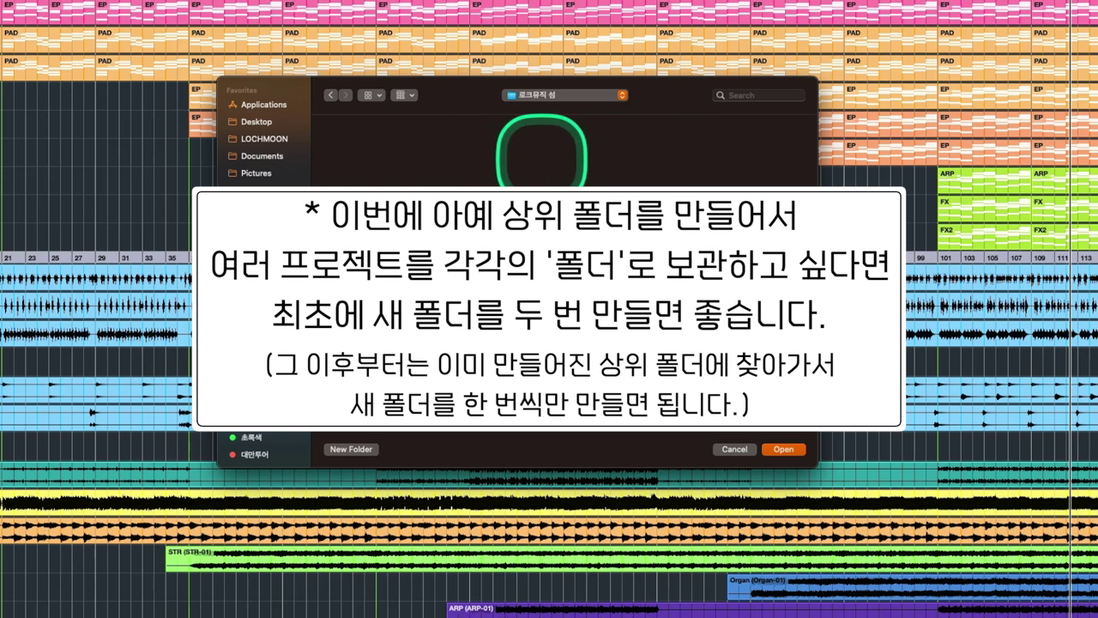
Create a subfolder named 섬 inside 로크뮤직 섬 and use it as the backup destination
click(367, 455)
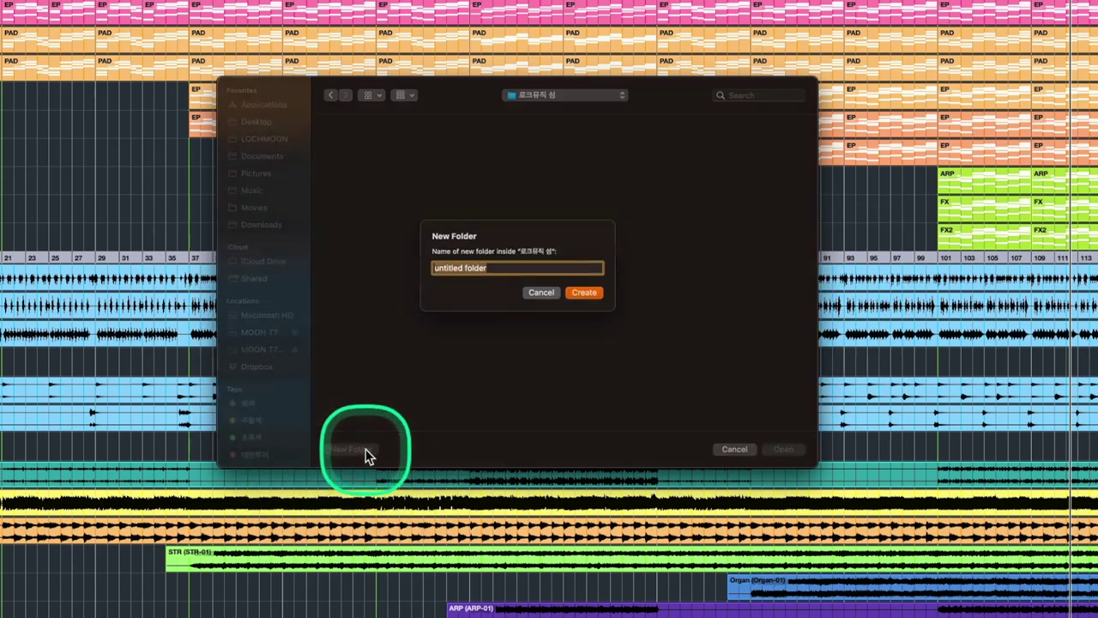
key(BackSpace)
text(서)
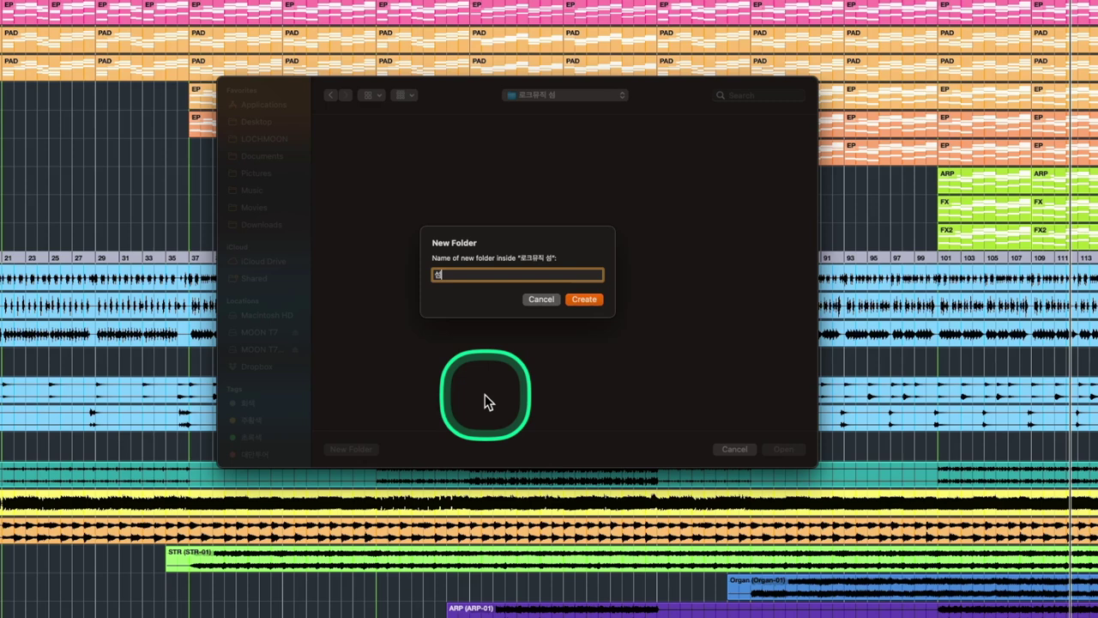
click(585, 301)
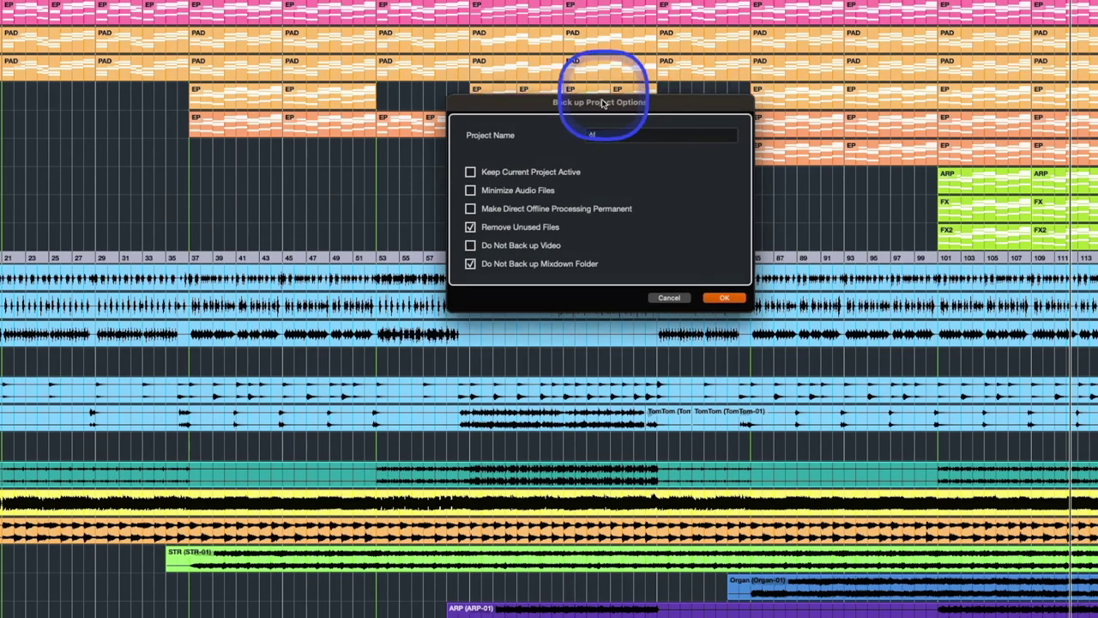
Set the backup's project name to 섬 NEW in the Back up Project Options
drag(564, 103, 561, 127)
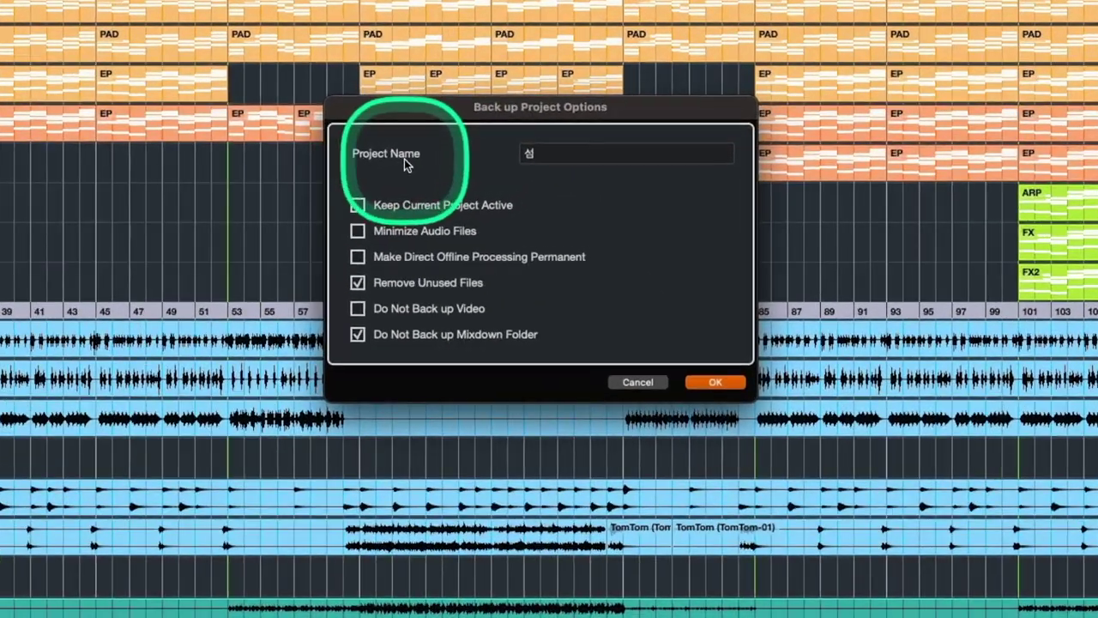
click(529, 159)
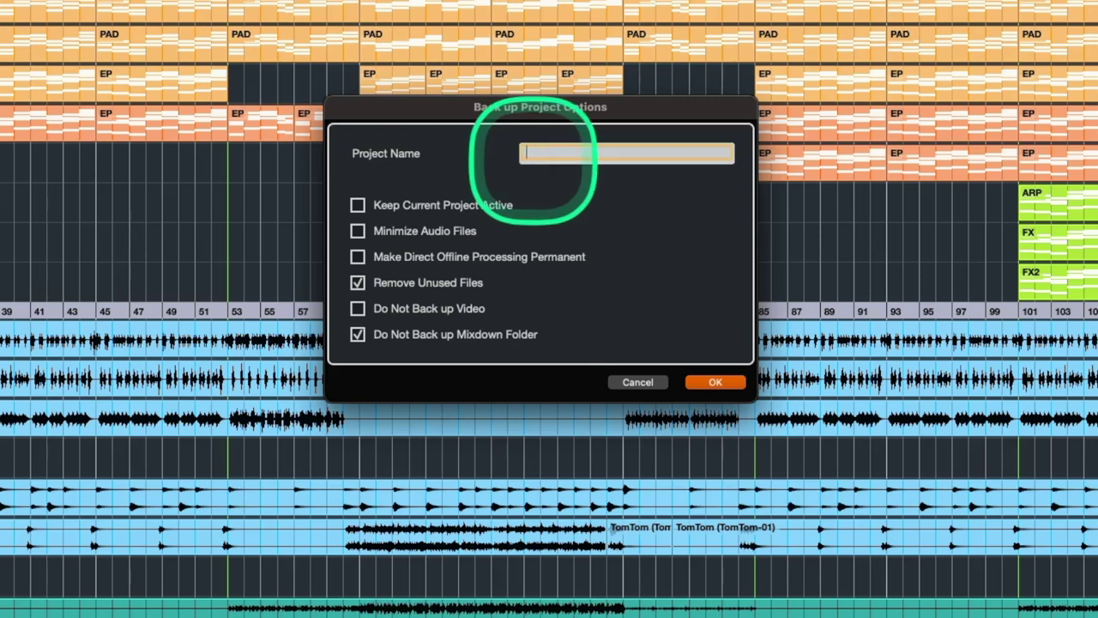
text(0102010)
key(BackSpace)
key(BackSpace)
key(BackSpace)
key(BackSpace)
key(BackSpace)
key(BackSpace)
key(BackSpace)
text(섬 NEW)
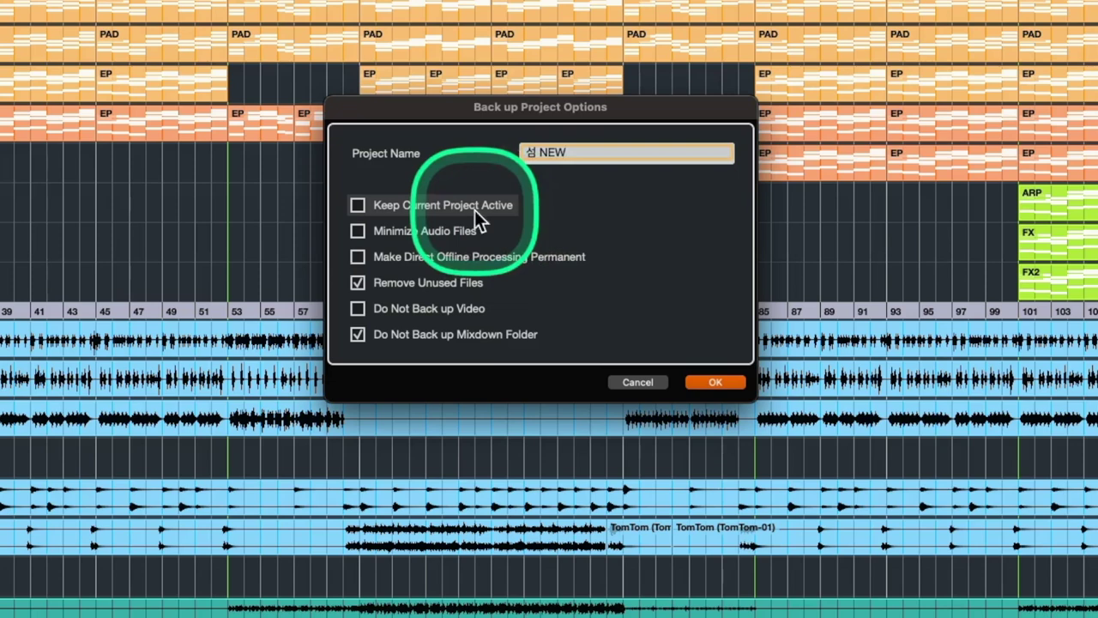
Try the Keep Current Project Active option on and off, leaving it disabled
click(358, 205)
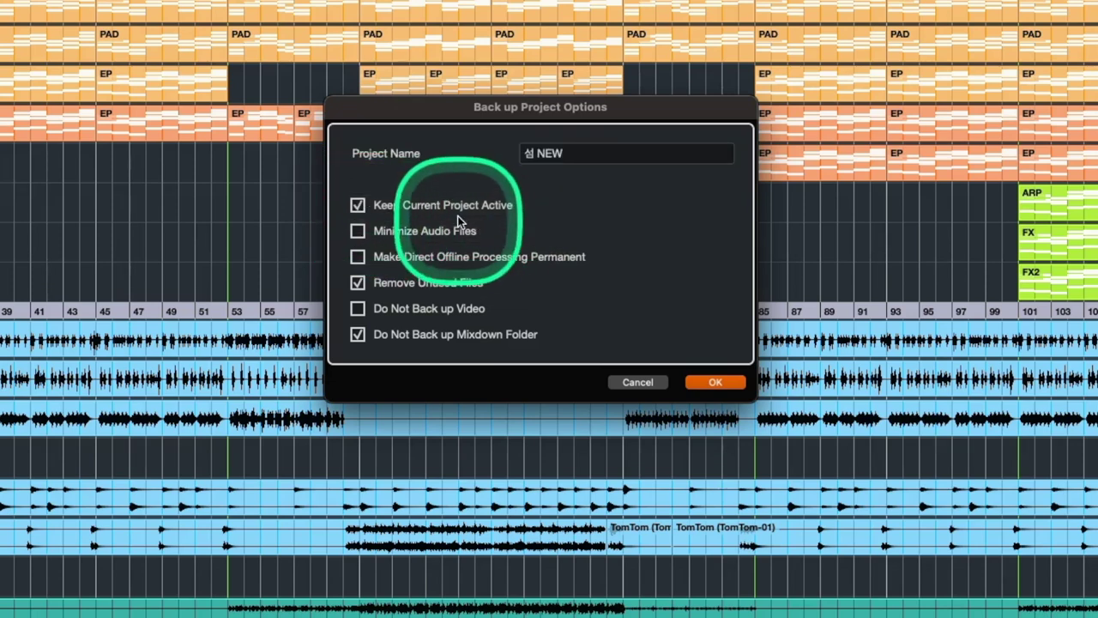
click(360, 207)
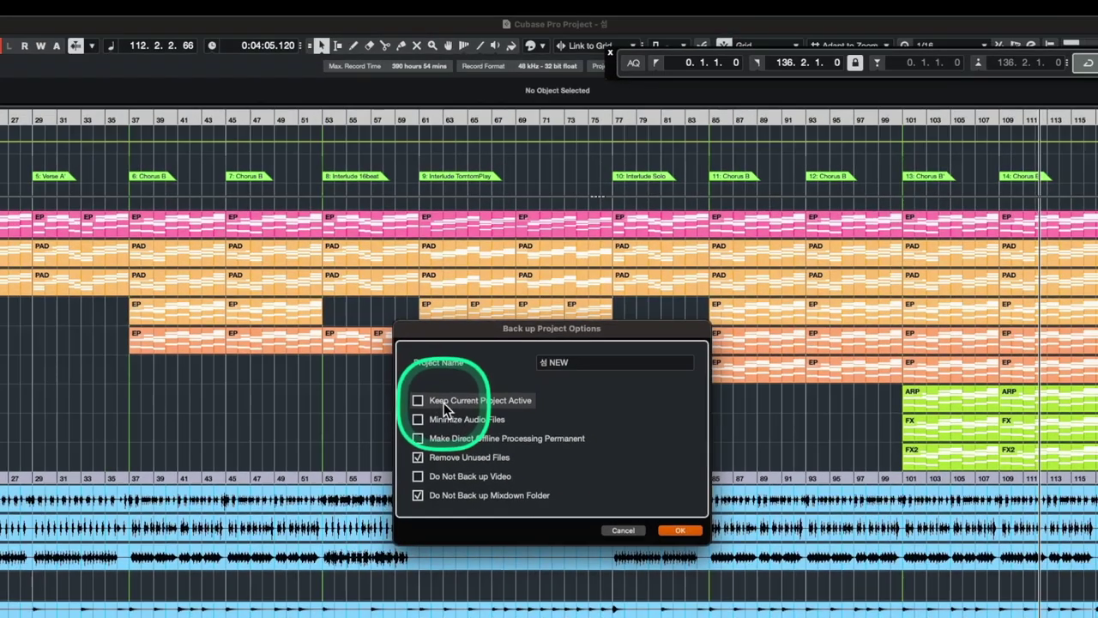
click(359, 206)
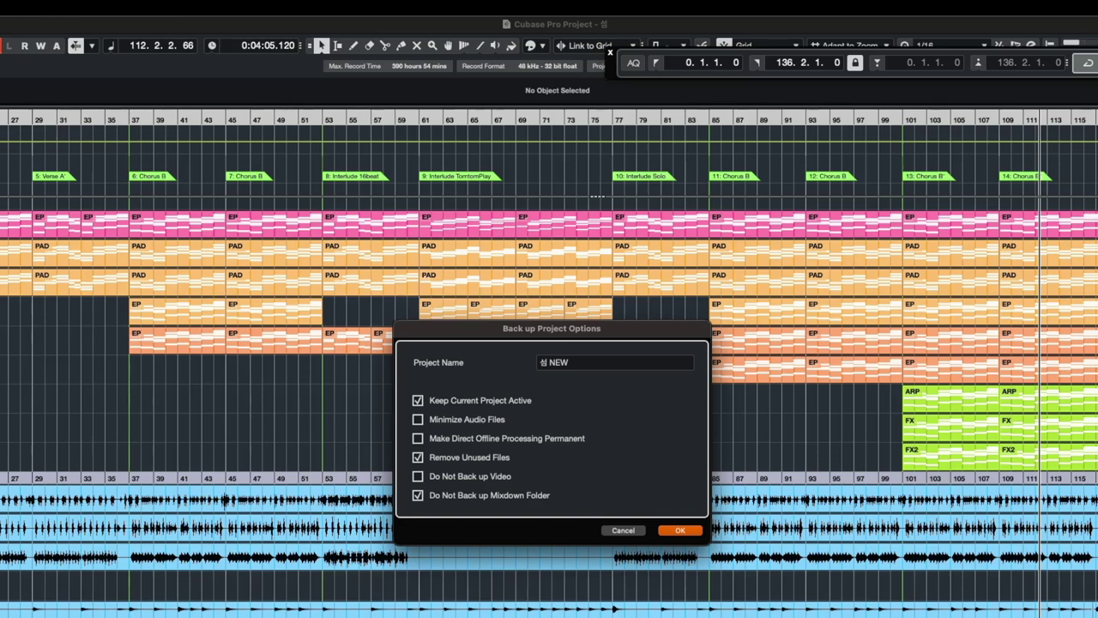
click(435, 401)
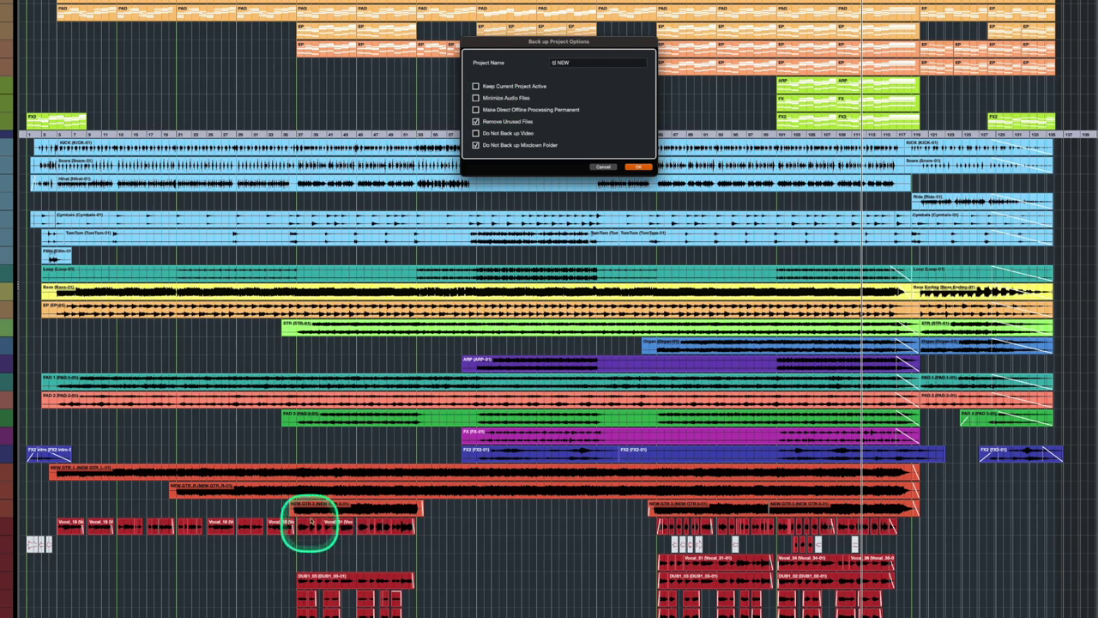
Try enabling Minimize Audio Files, and switch off both it and Make Direct Offline Processing Permanent
click(475, 97)
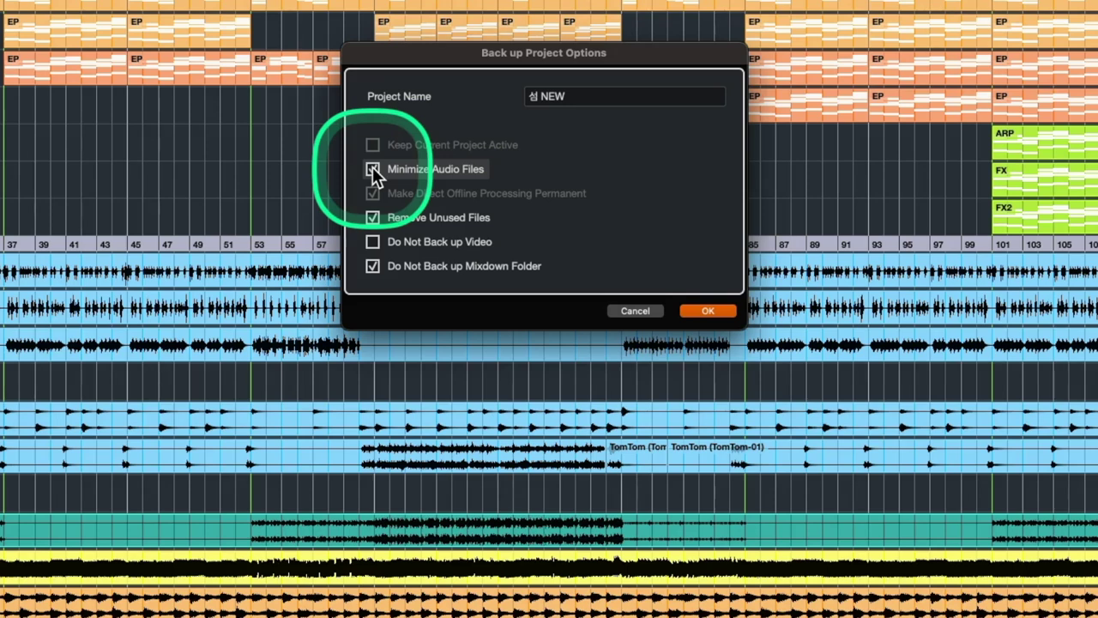
click(372, 169)
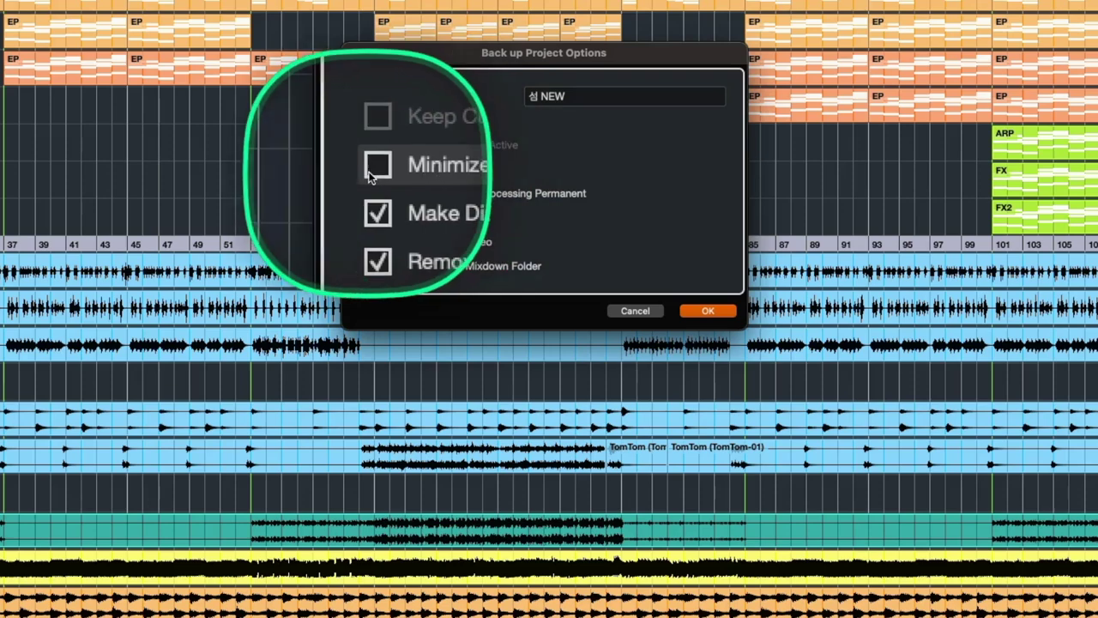
click(410, 190)
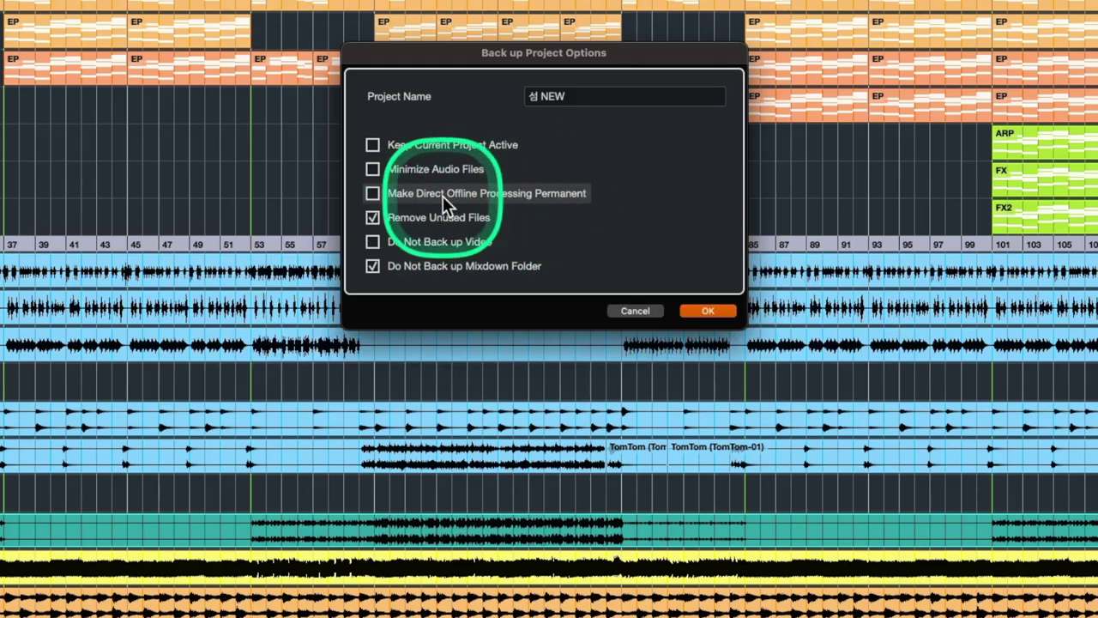
Cancel the backup options and examine the Direct Offline Processing window with the ARP audio event, closing it when done
click(634, 311)
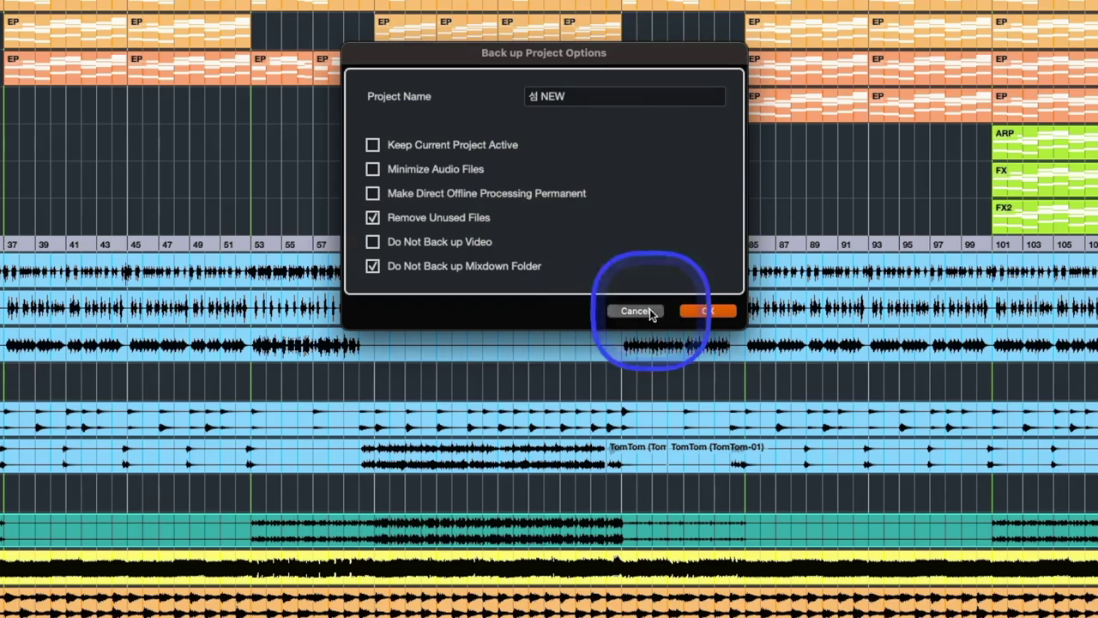
key(F7)
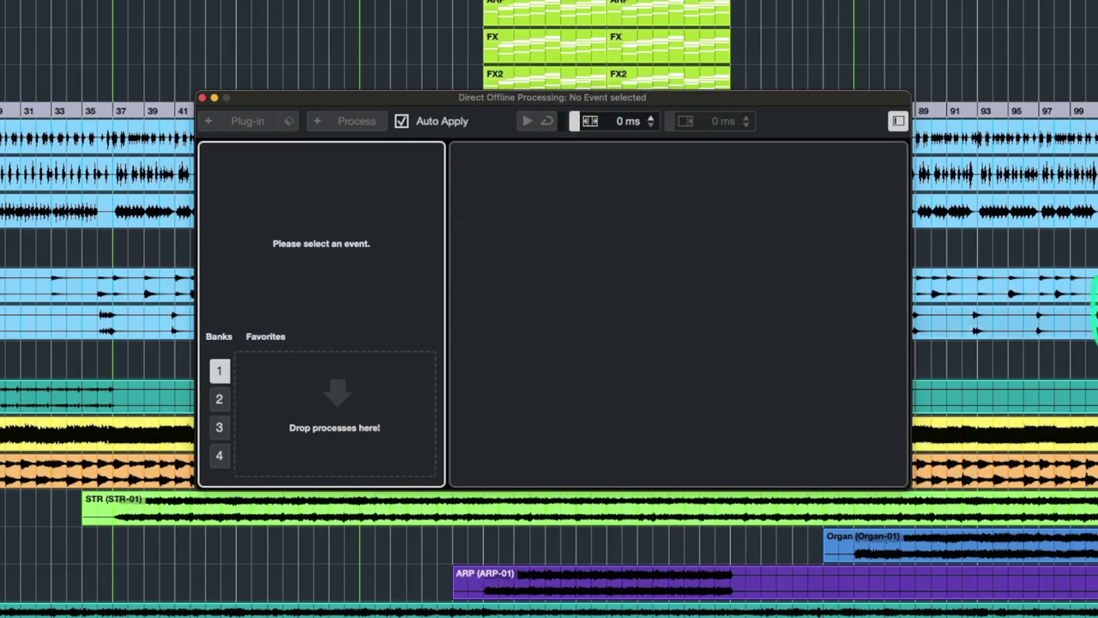
click(1091, 581)
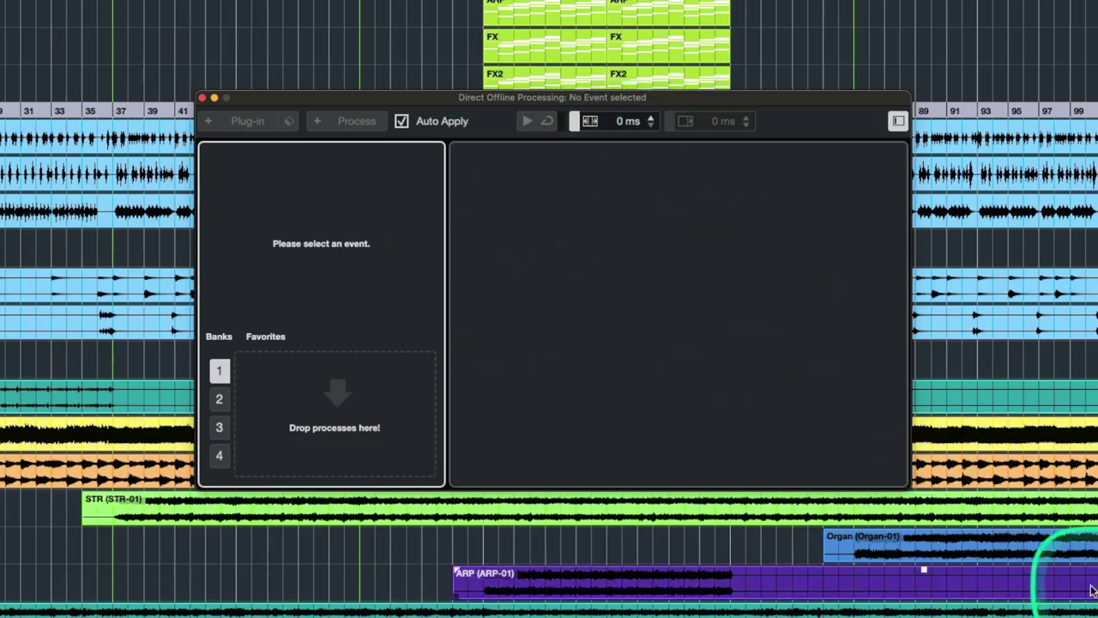
click(1034, 548)
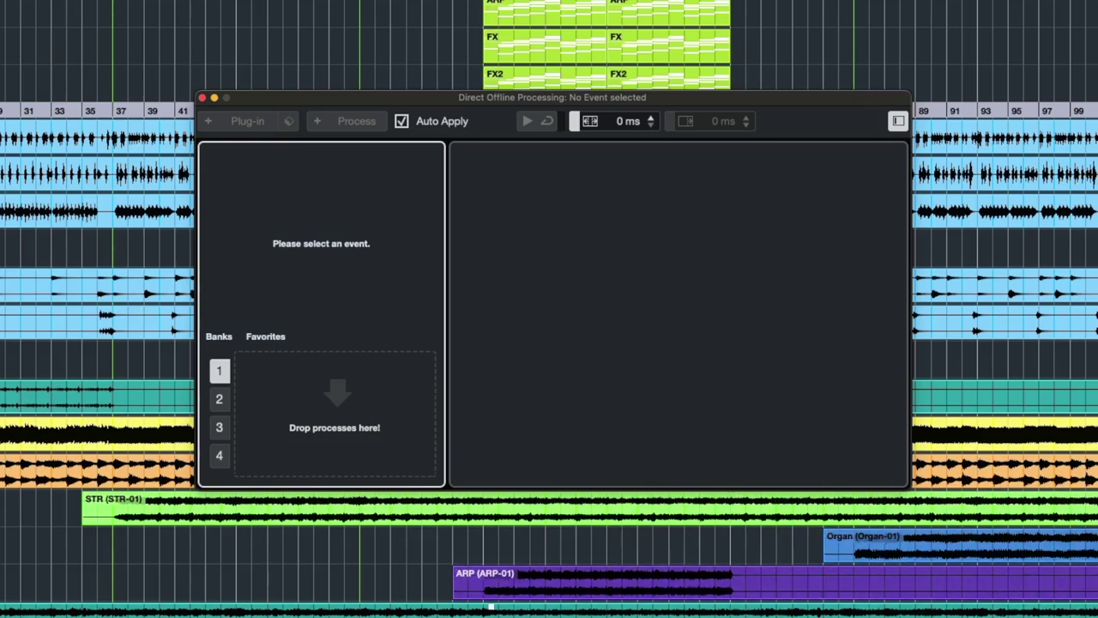
key(Down)
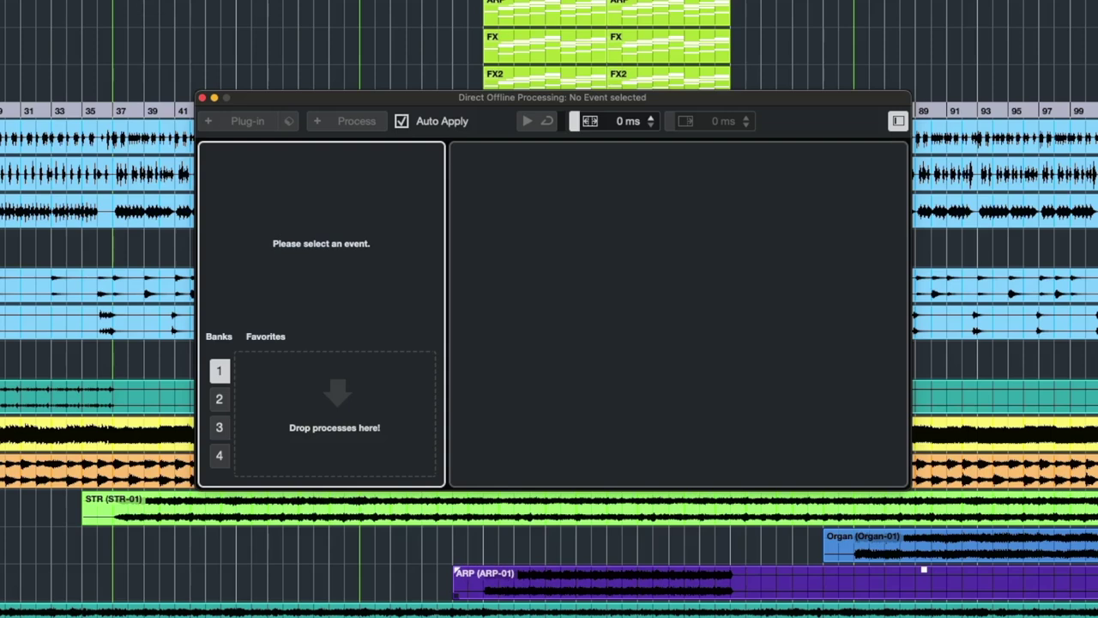
click(1072, 524)
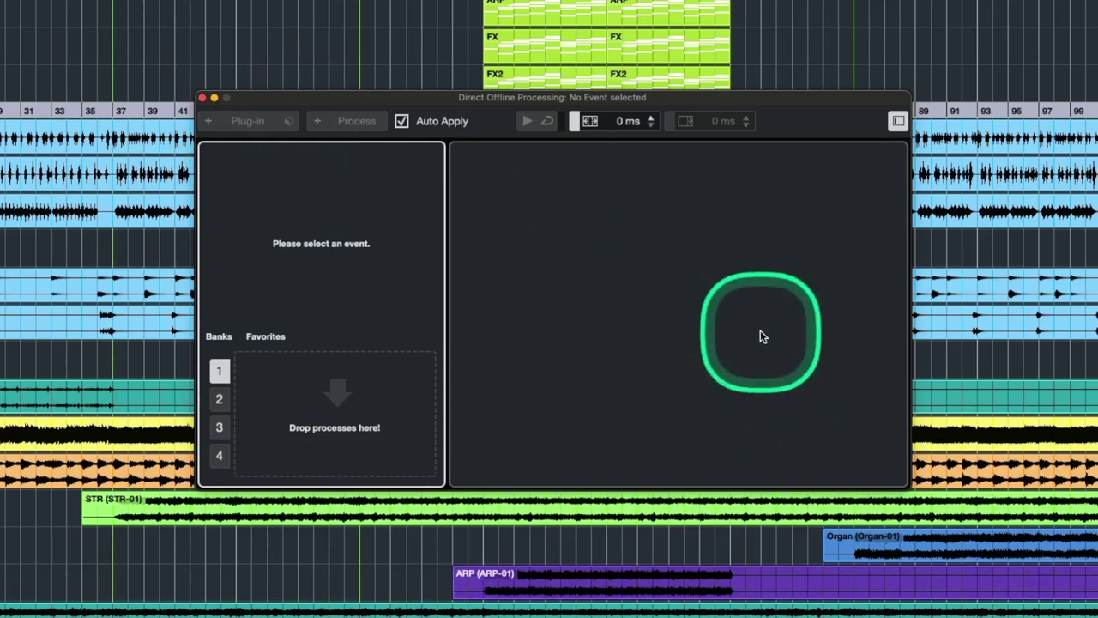
click(924, 576)
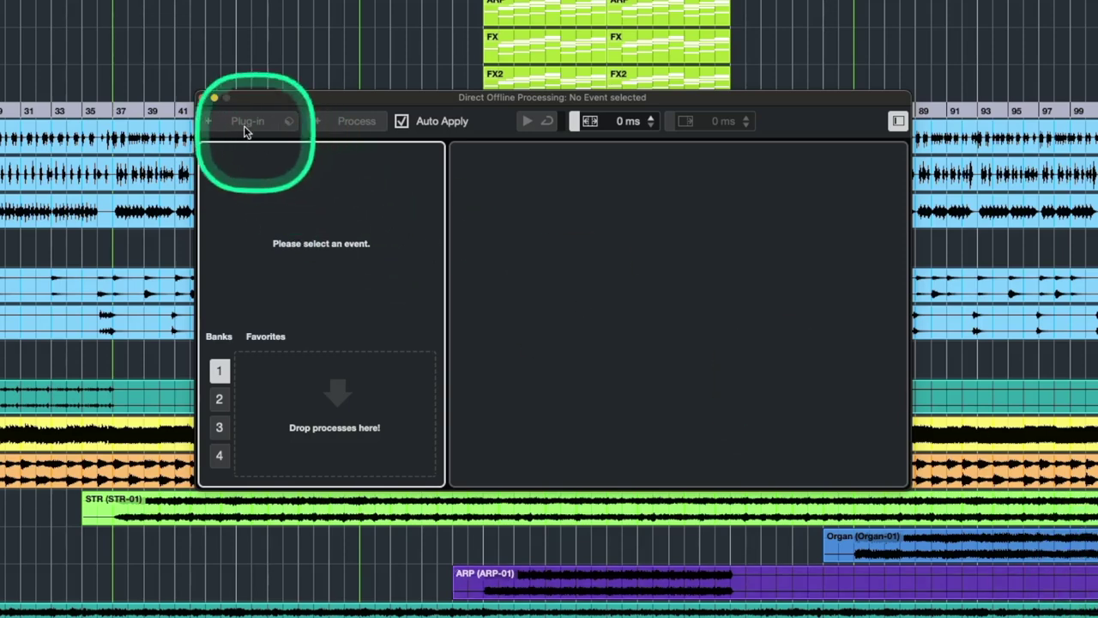
click(202, 97)
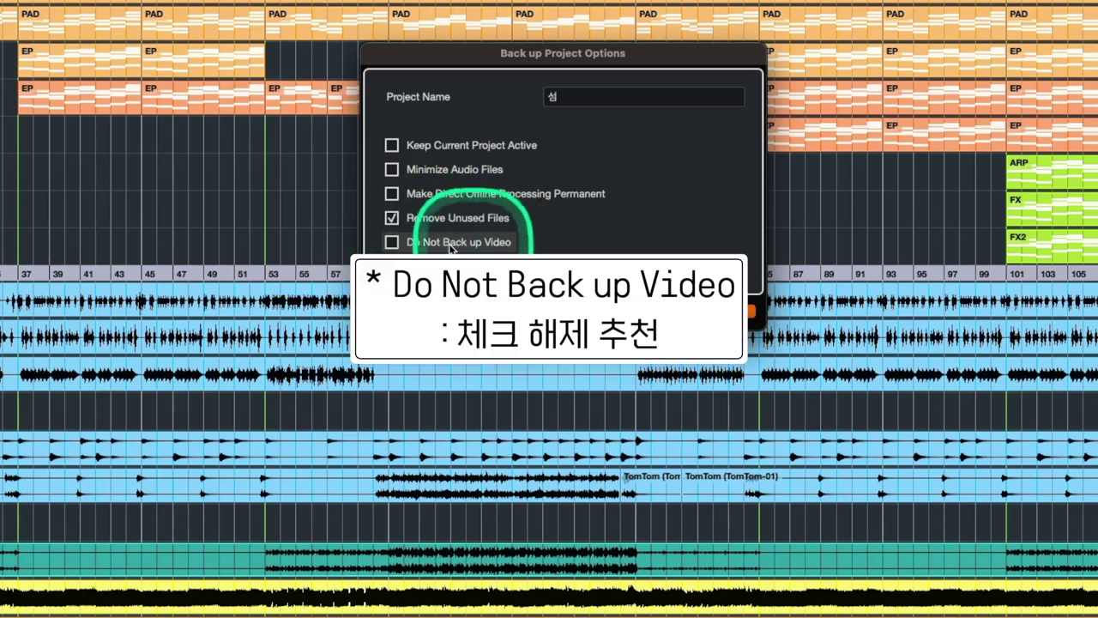
Try Do Not Back up Video, leaving it disabled, and leave Do Not Back up Mixdown Folder enabled in the backup options
click(392, 242)
click(392, 242)
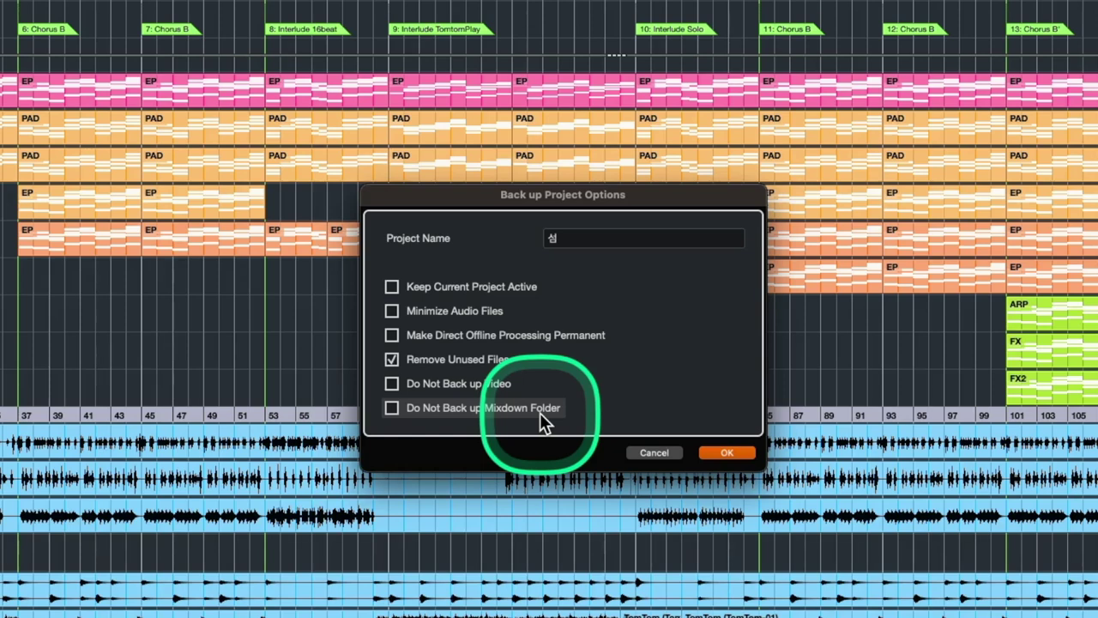
click(392, 407)
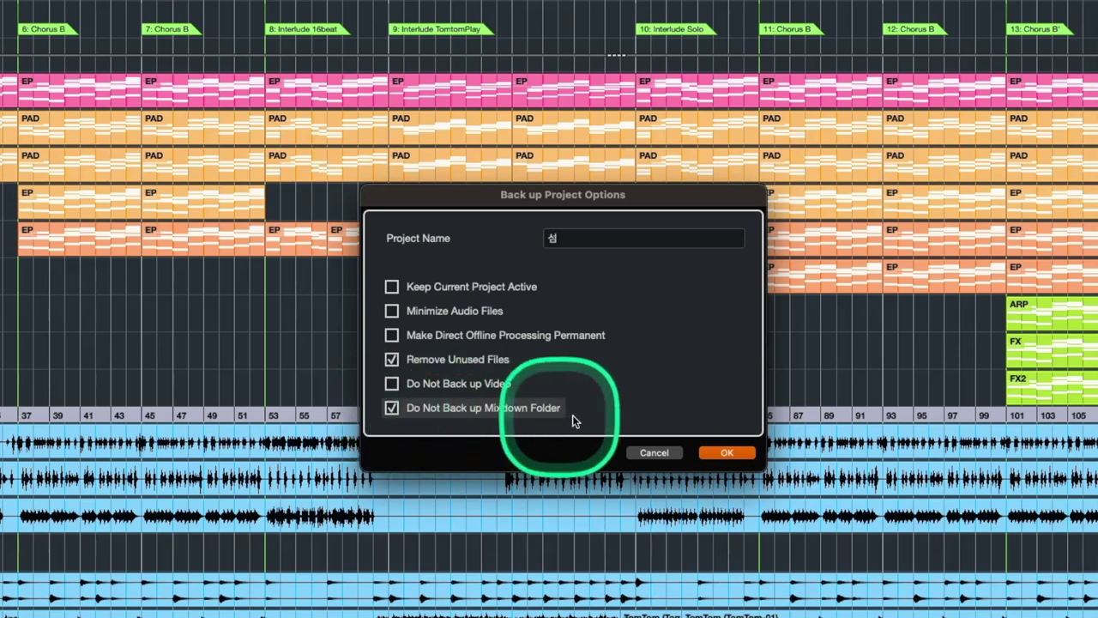
click(390, 409)
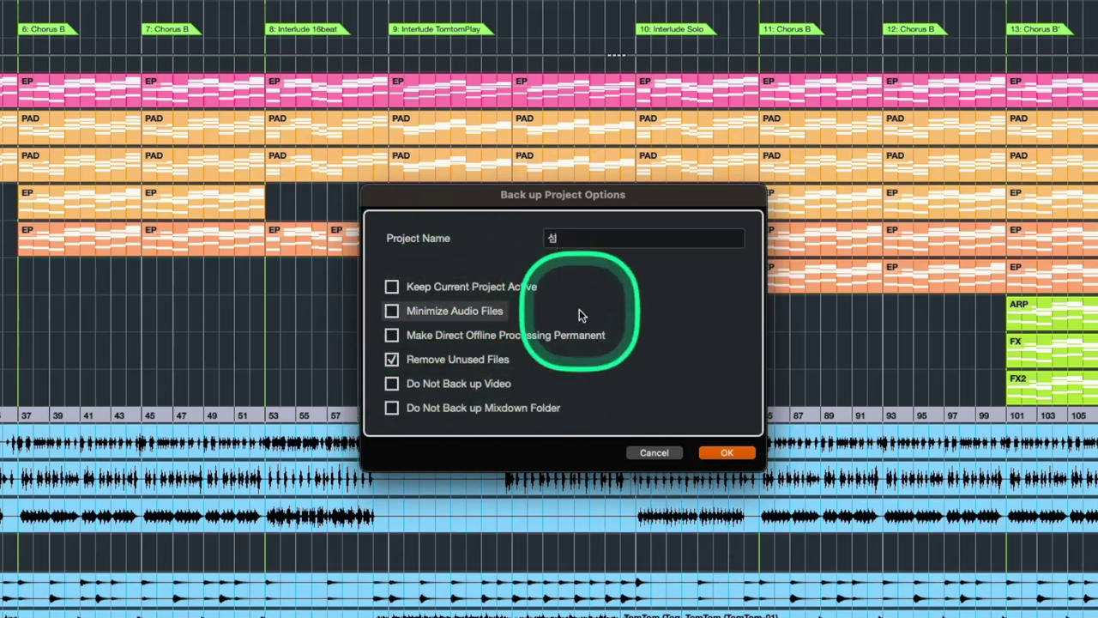
click(395, 408)
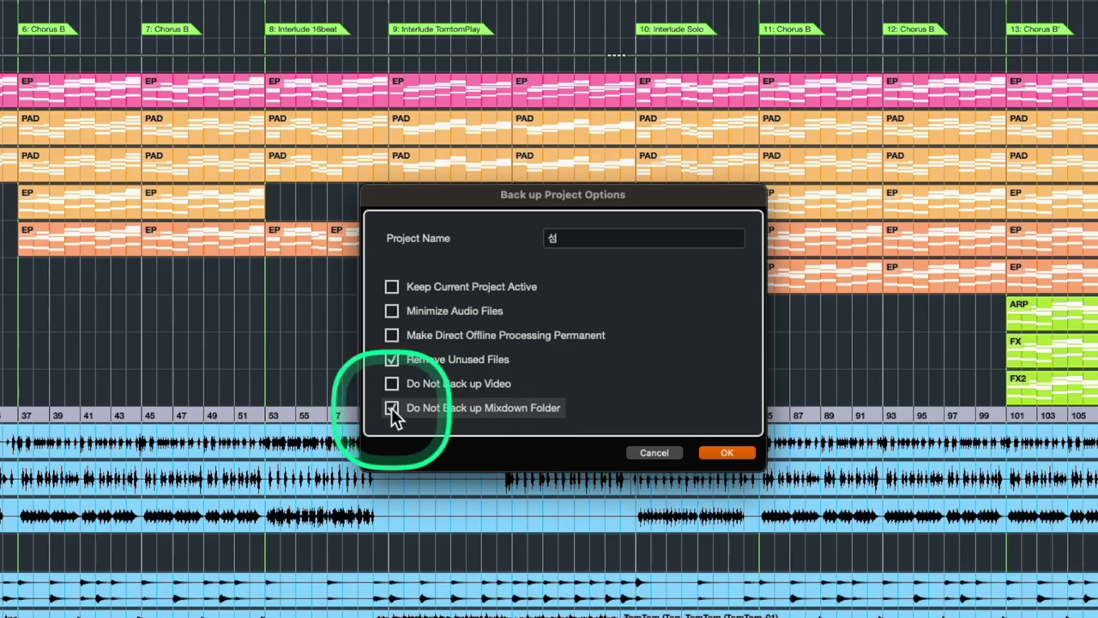
Set the backup's project name to 섬 NEW and run the project backup
click(562, 240)
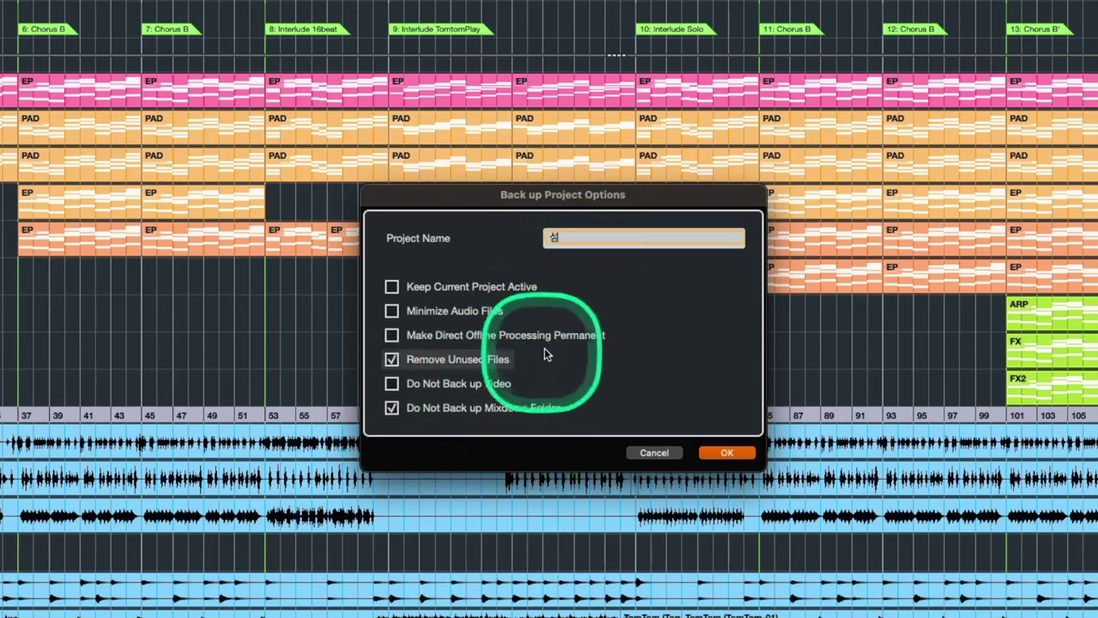
text(NEW)
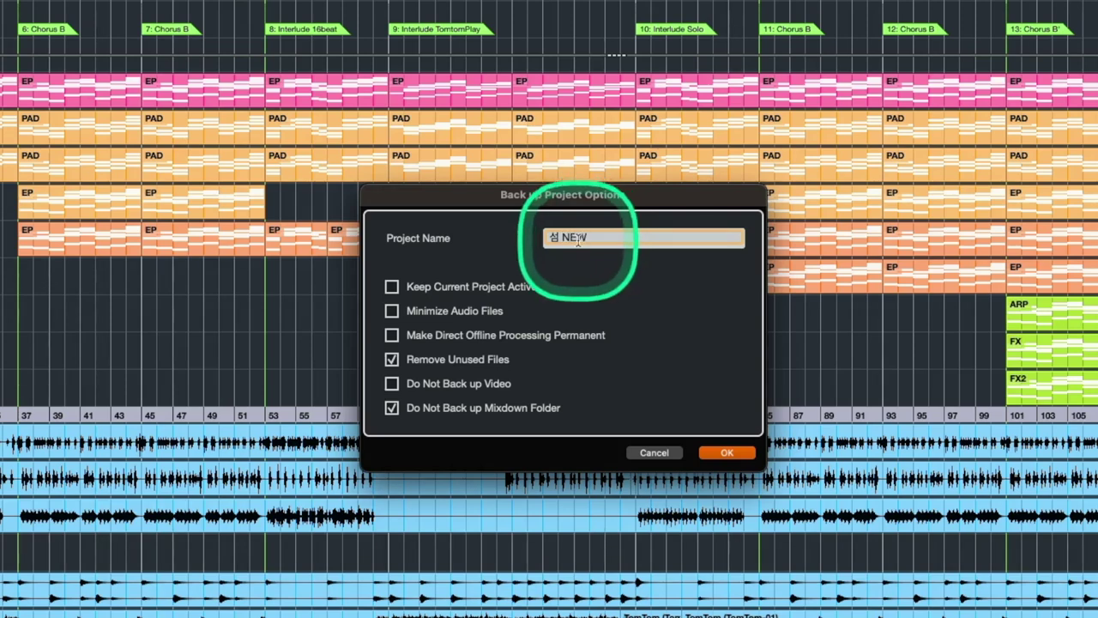
click(727, 453)
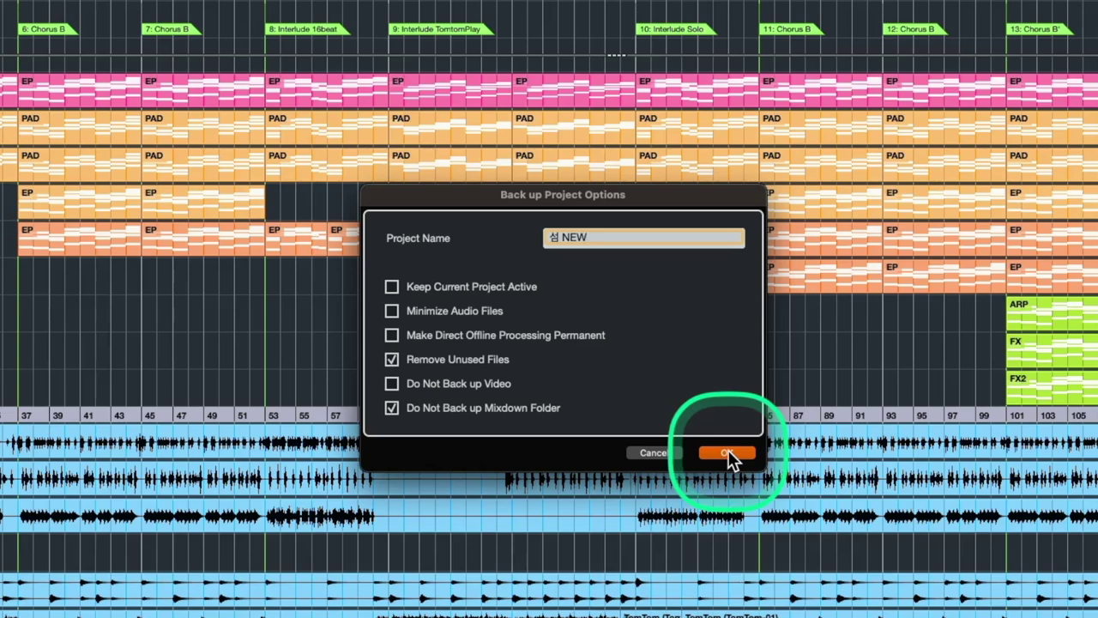
click(728, 452)
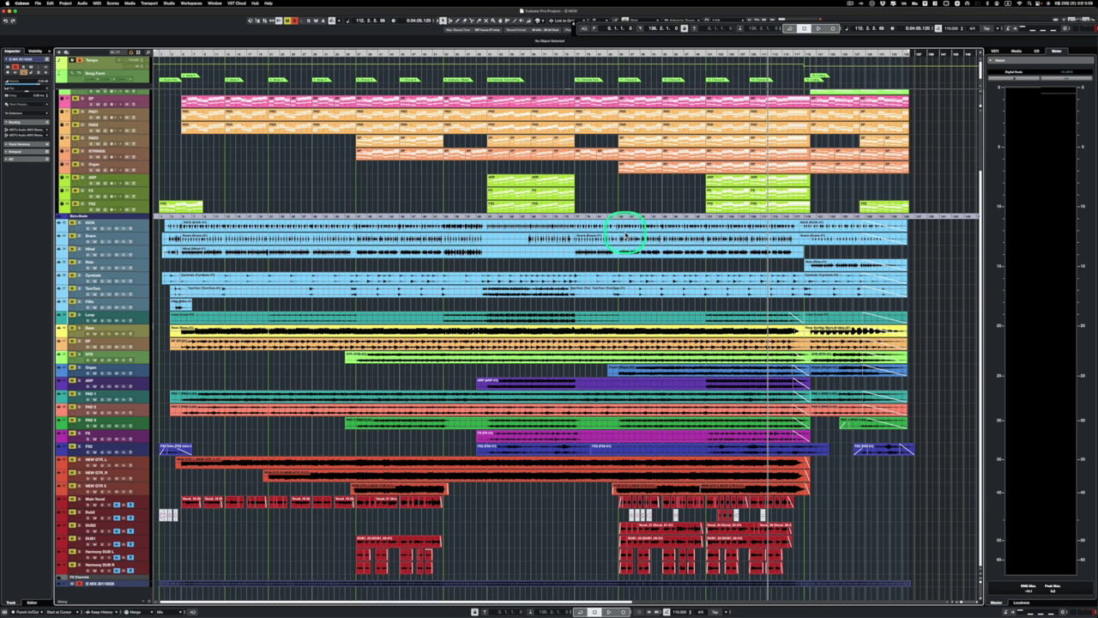
Switch to Finder and check the backed-up 섬 folder inside 로크뮤직 섬, browsing the wav files in its Audio folder
click(601, 381)
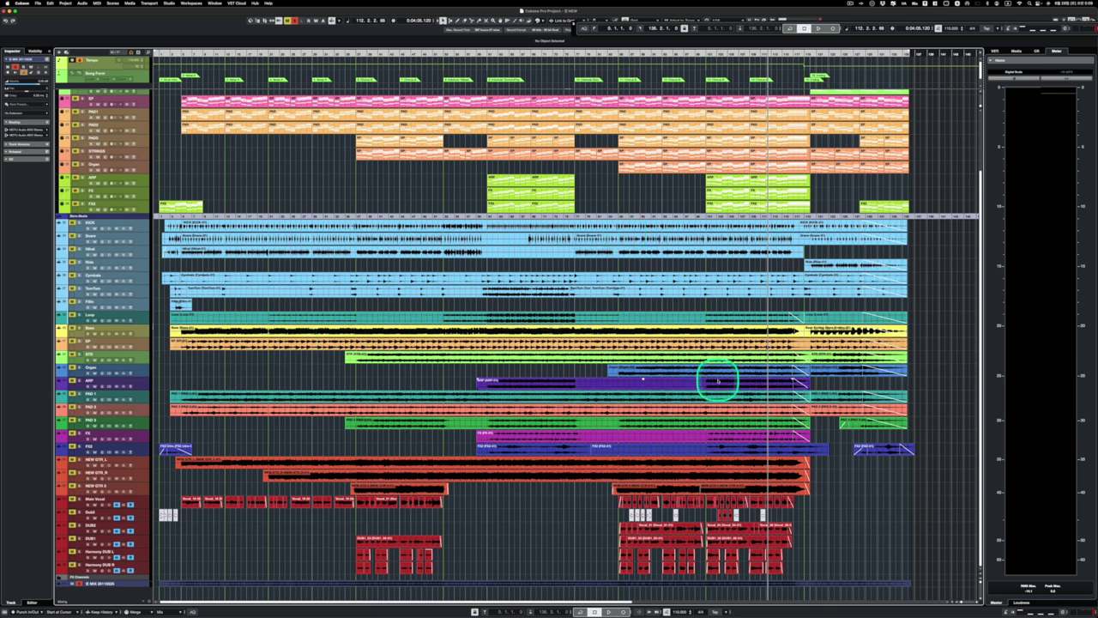
click(603, 192)
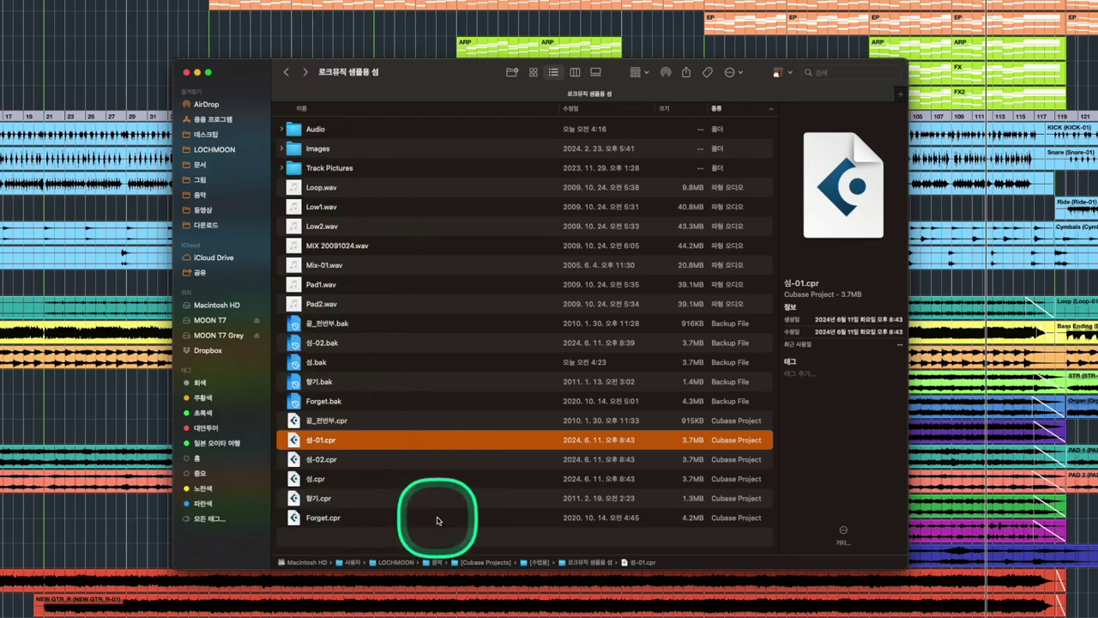
click(287, 72)
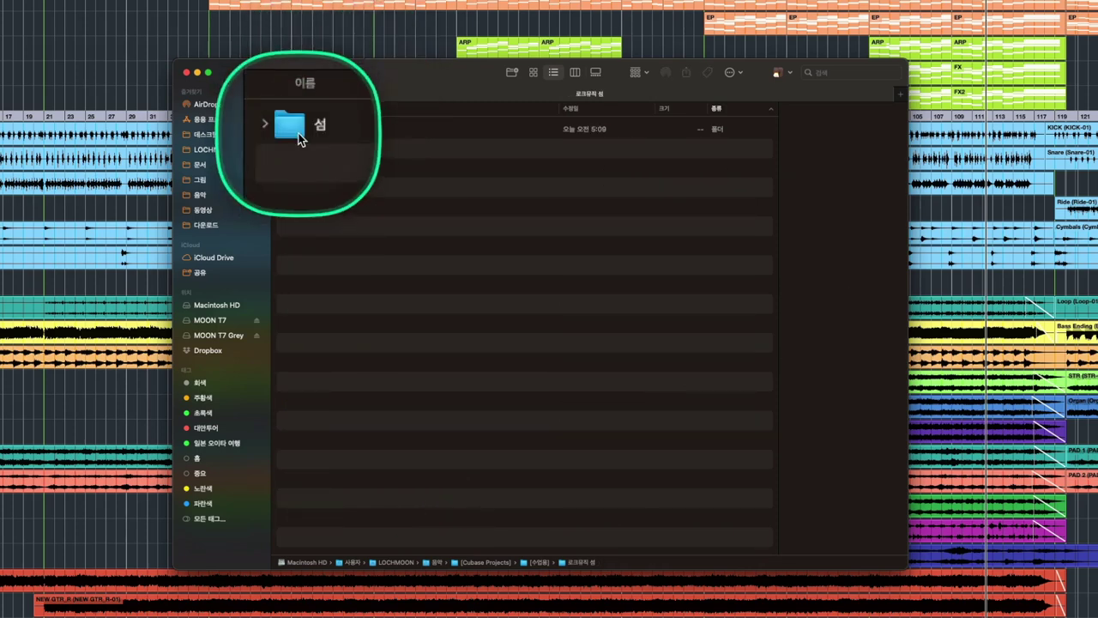
double_click(301, 133)
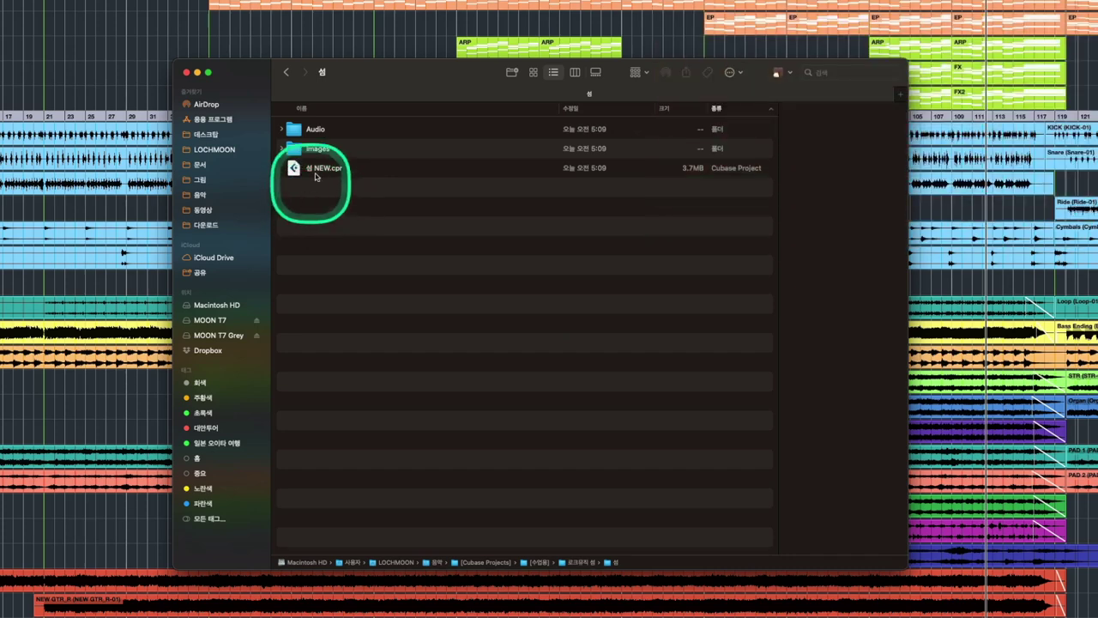
double_click(315, 130)
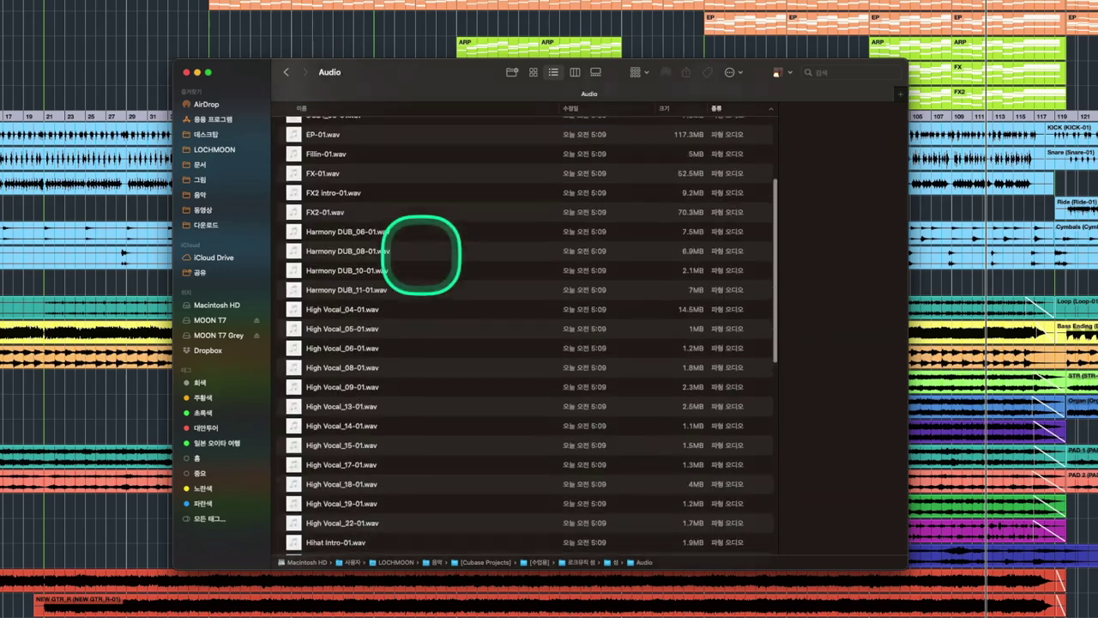
scroll(421, 258, down, 15)
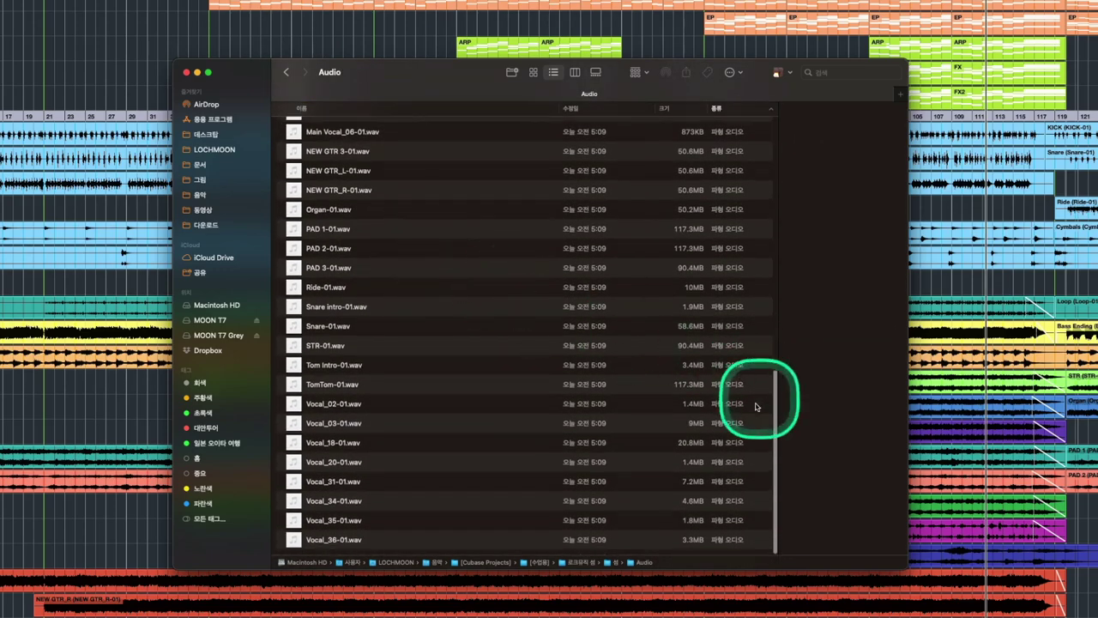
scroll(348, 457, up, 5)
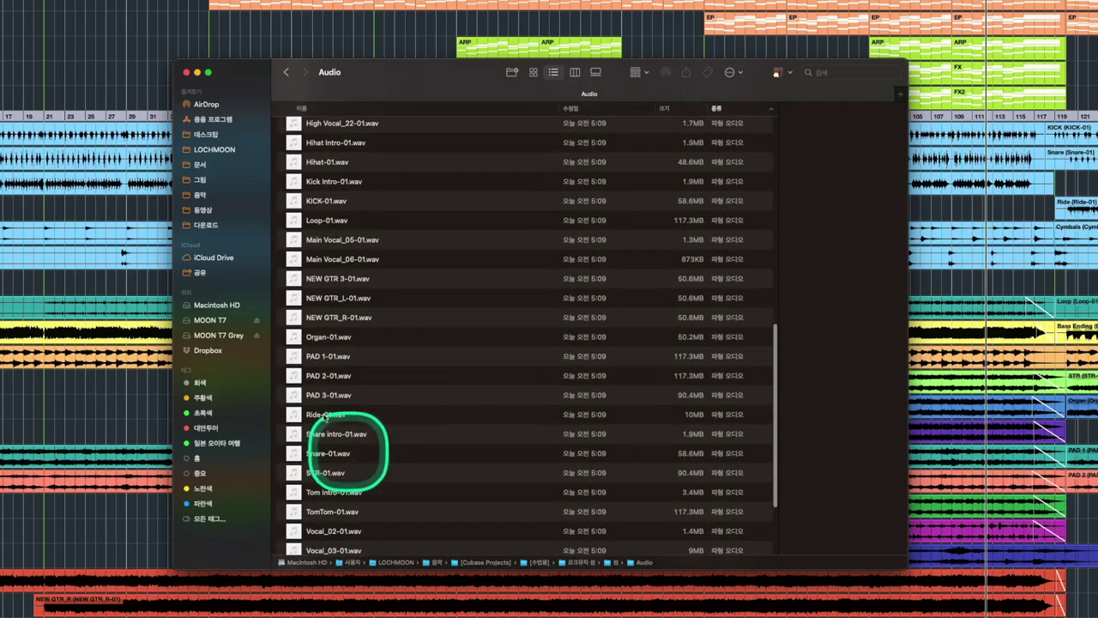
scroll(377, 292, up, 10)
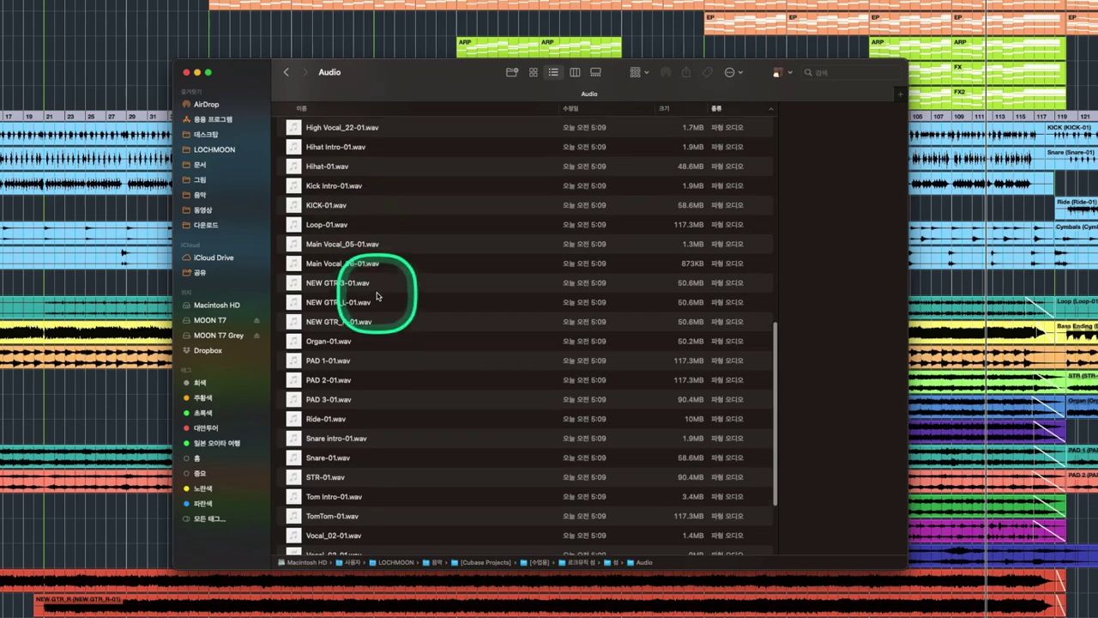
key(super+bracketleft)
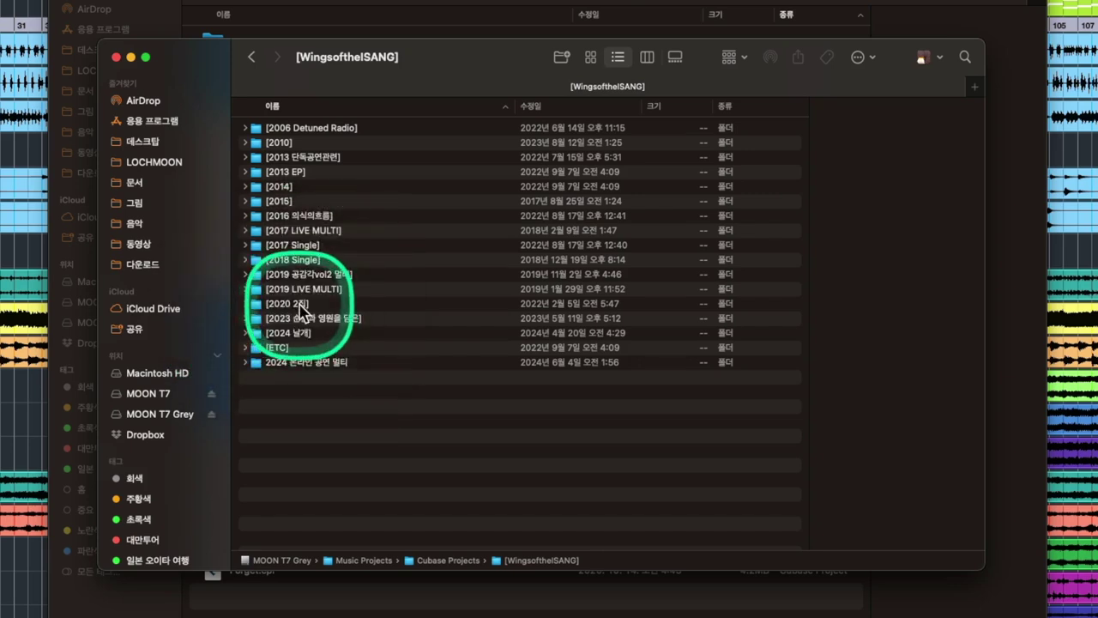
Open the [2020 2집] folder within [WingsoftheISANG] to examine how its song projects are organized
double_click(291, 304)
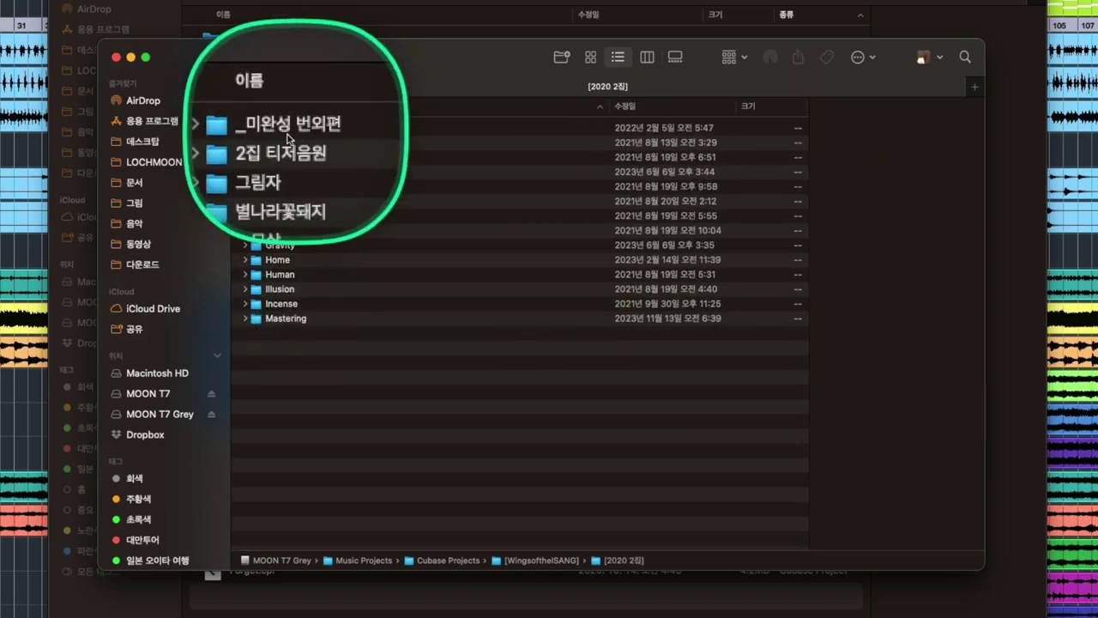